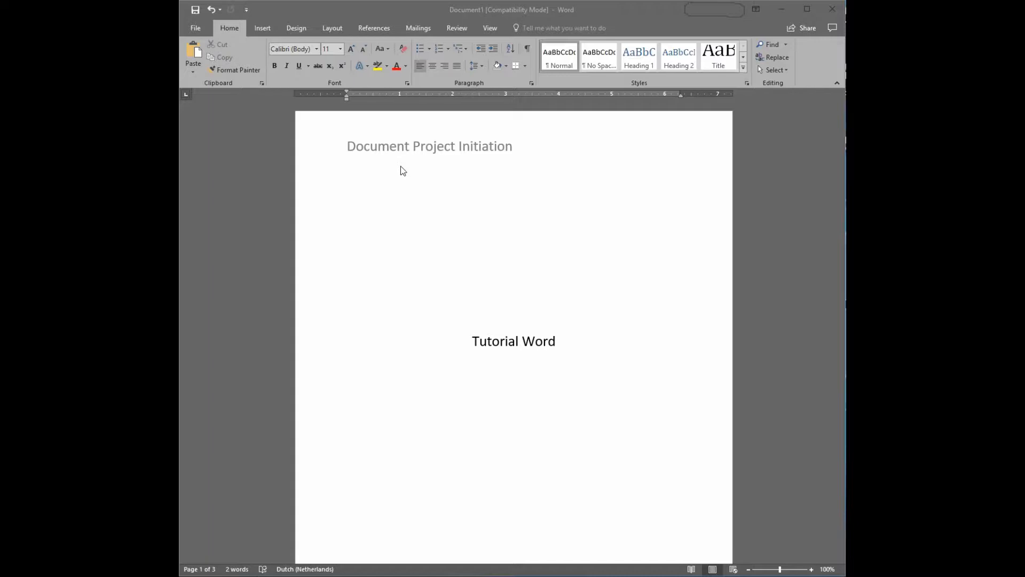
Look through the cover page, the content page and the main content page of the document.
{"action": "scroll", "coordinate": [421, 280], "scroll_direction": "down", "scroll_amount": 10}
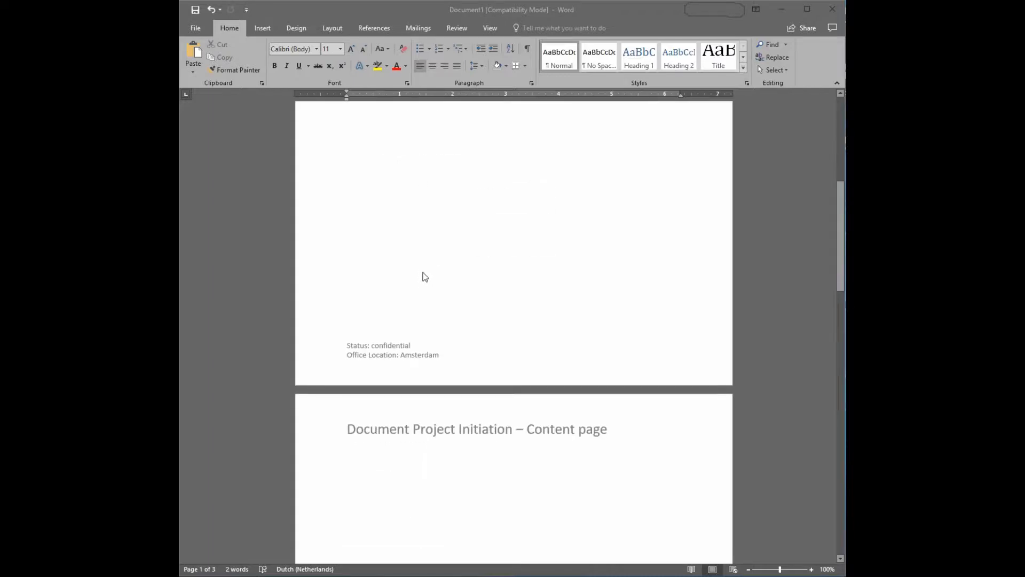
{"action": "scroll", "coordinate": [421, 270], "scroll_direction": "down", "scroll_amount": 9}
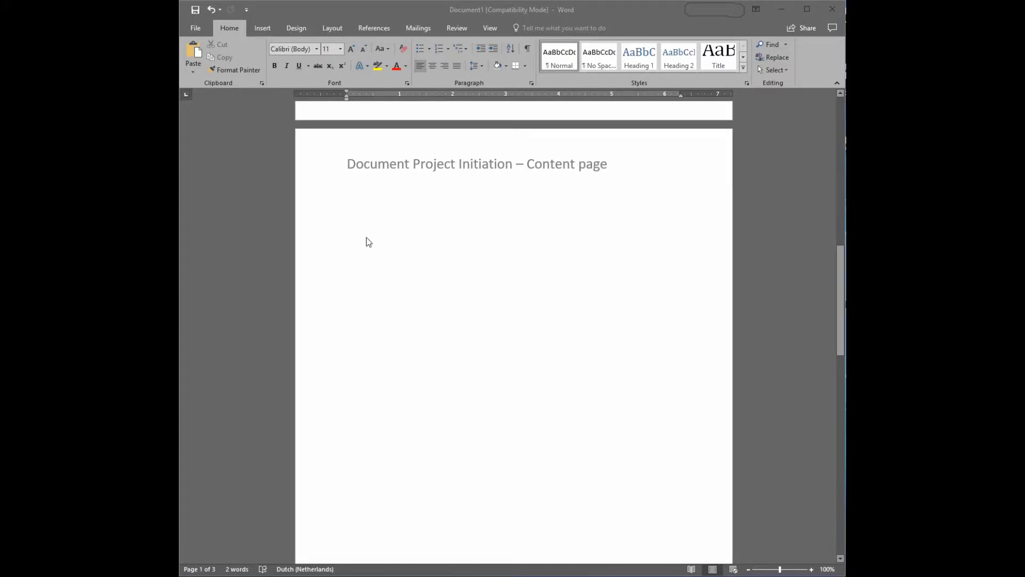
{"action": "scroll", "coordinate": [478, 270], "scroll_direction": "down", "scroll_amount": 18}
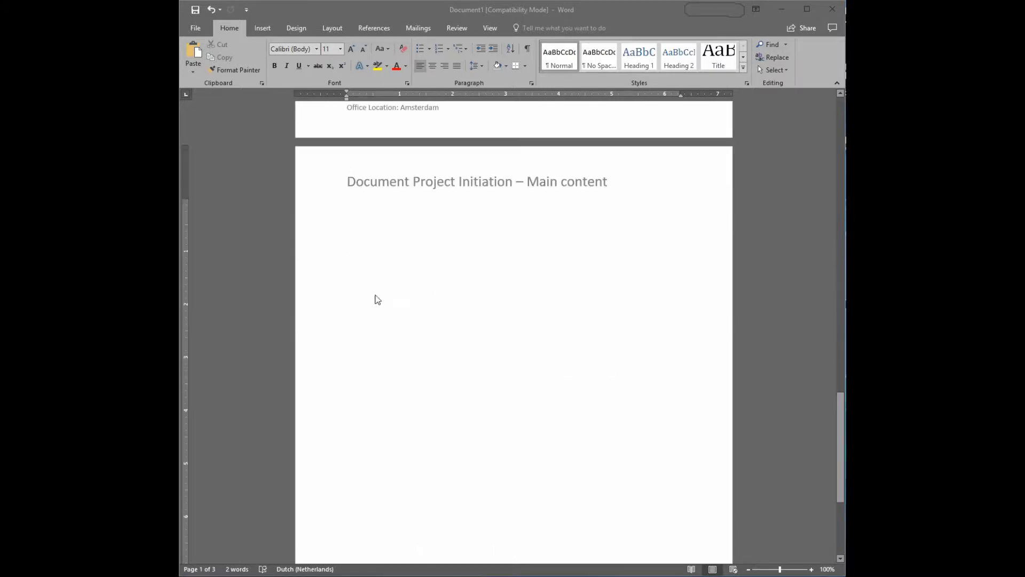
{"action": "scroll", "coordinate": [483, 367], "scroll_direction": "up", "scroll_amount": 16}
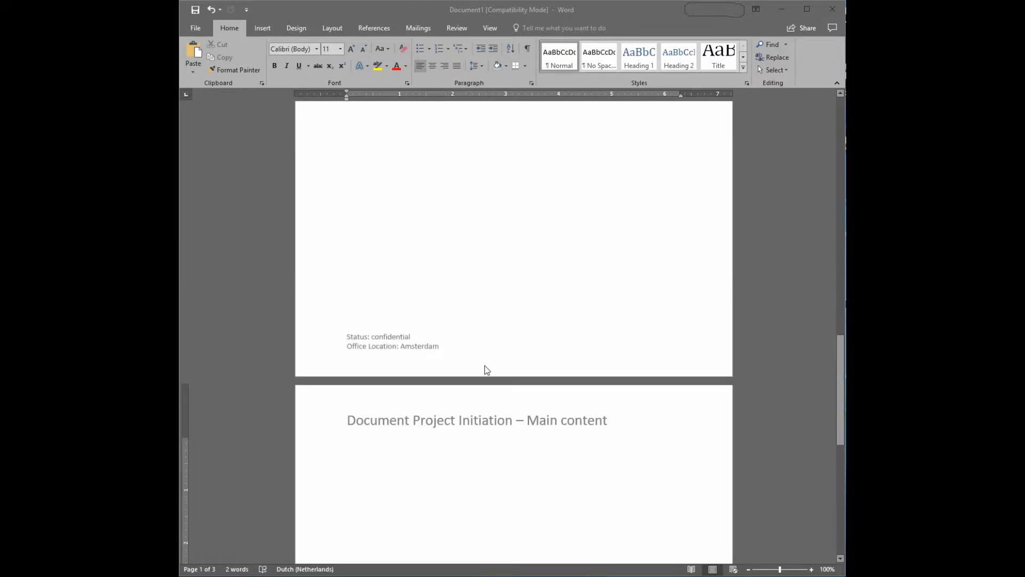
{"action": "scroll", "coordinate": [487, 369], "scroll_direction": "up", "scroll_amount": 3}
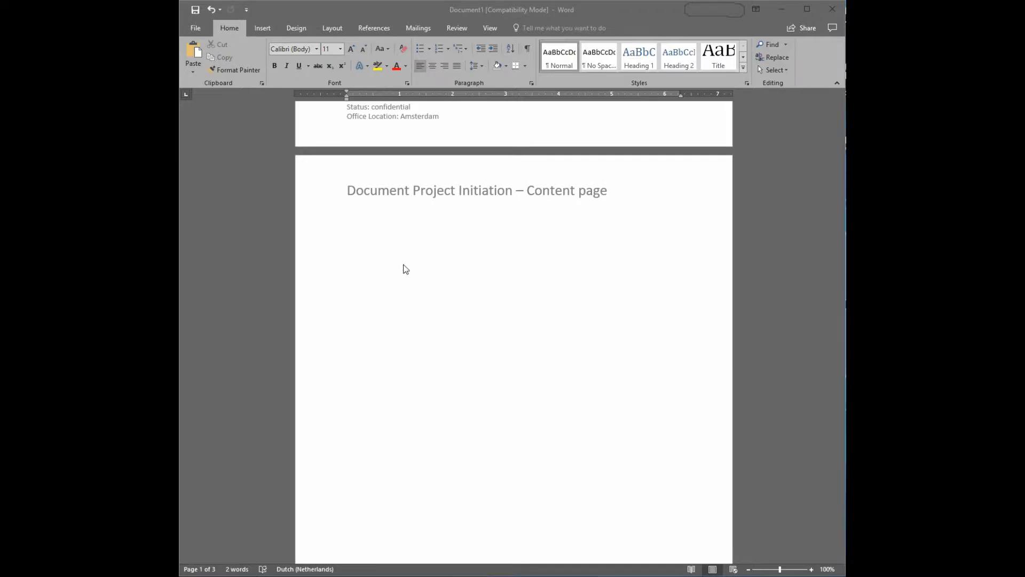
{"action": "scroll", "coordinate": [373, 247], "scroll_direction": "down", "scroll_amount": 10}
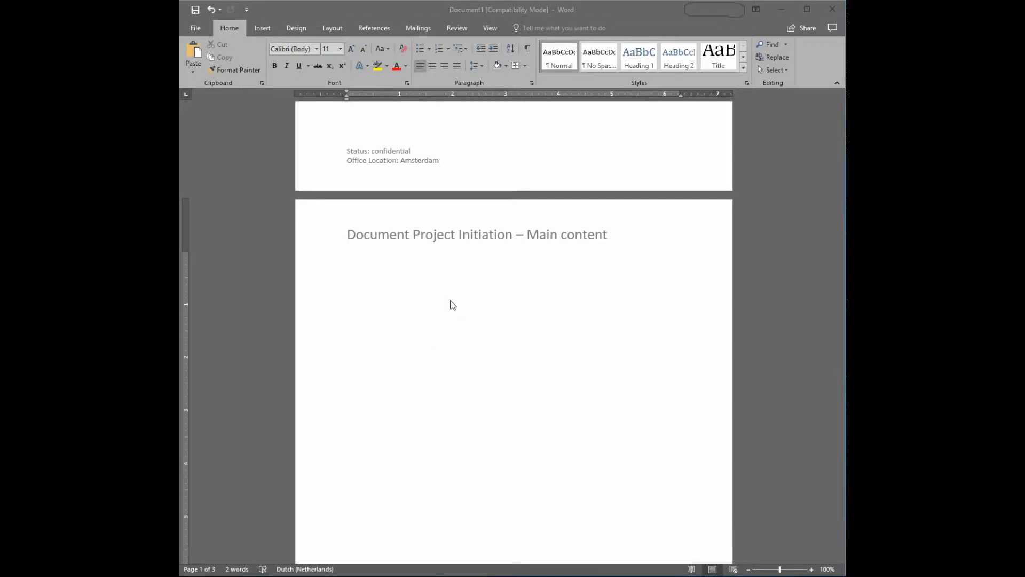
{"action": "scroll", "coordinate": [604, 331], "scroll_direction": "up", "scroll_amount": 2}
{"action": "scroll", "coordinate": [605, 331], "scroll_direction": "up", "scroll_amount": 5}
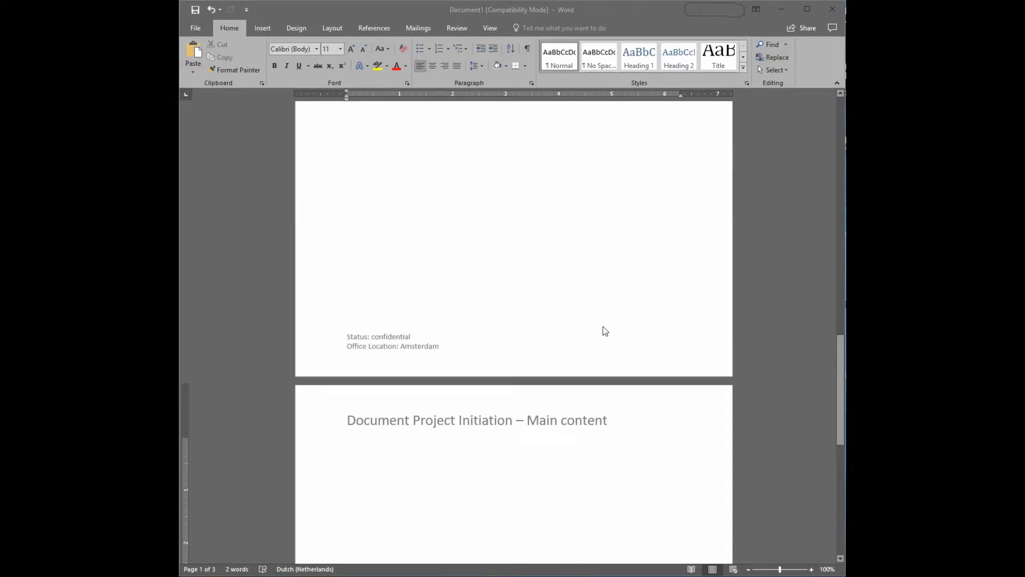
{"action": "scroll", "coordinate": [561, 221], "scroll_direction": "up", "scroll_amount": 15}
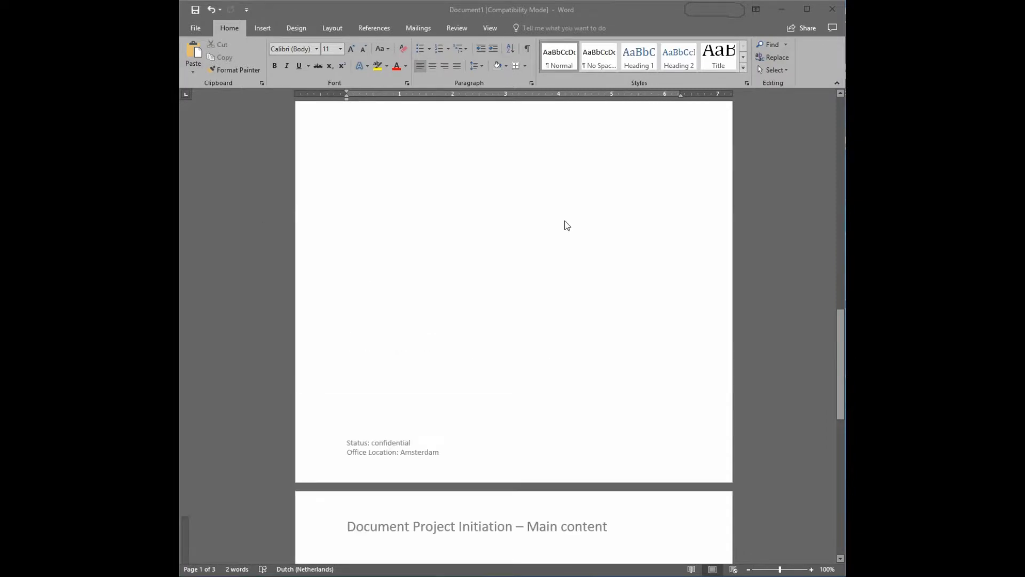
Start a numbered list under the "Main content" title with "Introduction" as item 1, leaving blank space below it.
{"action": "scroll", "coordinate": [377, 285], "scroll_direction": "down", "scroll_amount": 20}
{"action": "left_click", "coordinate": [357, 307]}
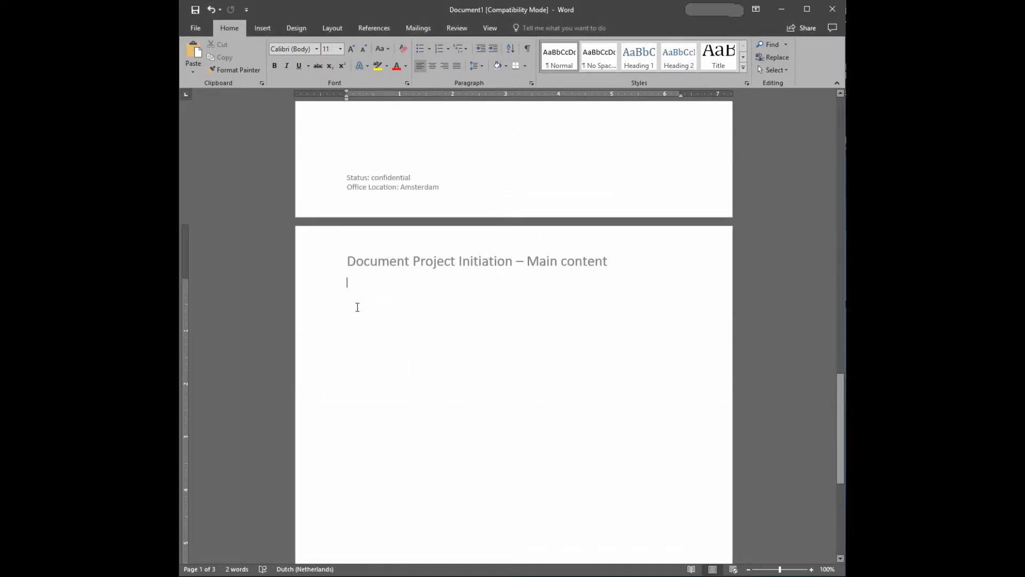
{"action": "key", "text": "Return"}
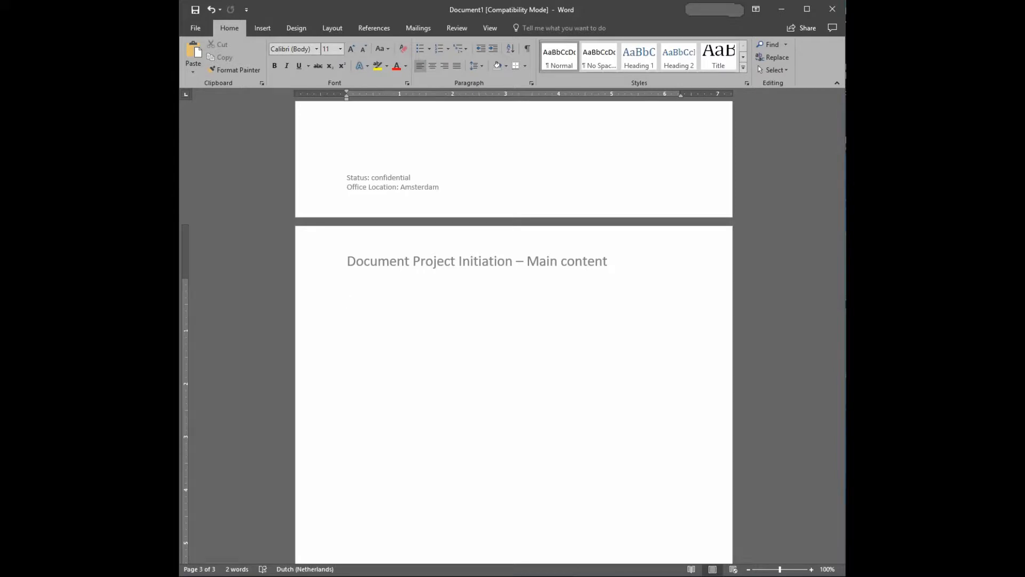
{"action": "type", "text": "1. Introduction"}
{"action": "key", "text": "Return"}
{"action": "key", "text": "Return"}
{"action": "key", "text": "BackSpace"}
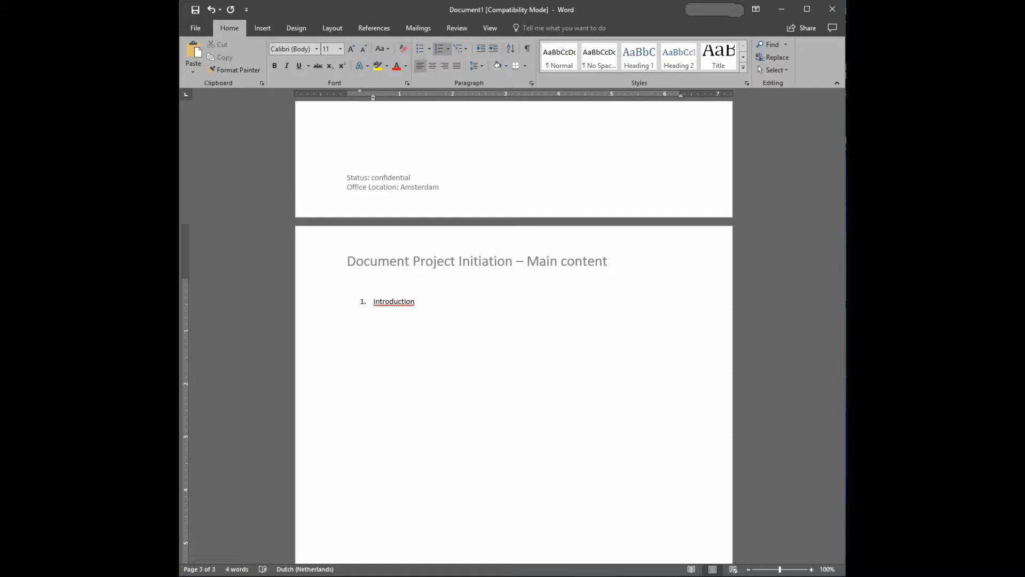
{"action": "key", "text": "Return"}
{"action": "key", "text": "Return"}
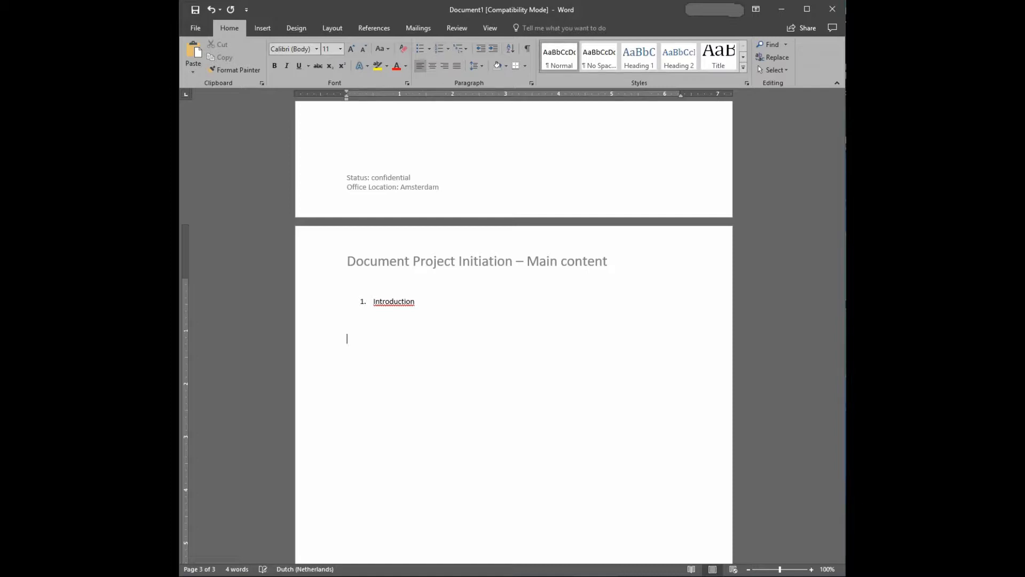
Continue the numbered list with "Risks", "Targets" and "Goals" as items 2 to 4.
{"action": "type", "text": "2. "}
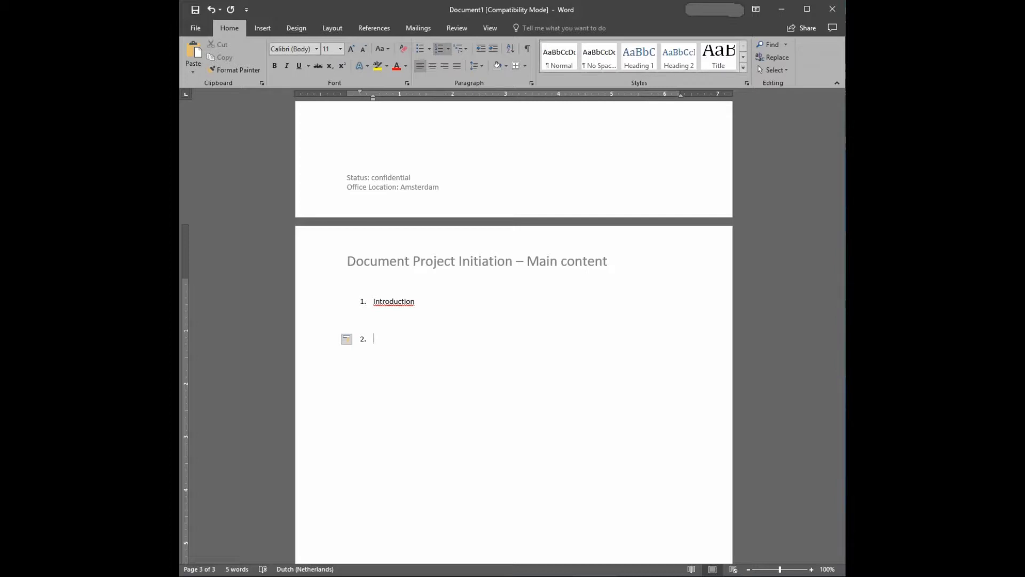
{"action": "type", "text": "Risks"}
{"action": "key", "text": "Return"}
{"action": "key", "text": "Return"}
{"action": "type", "text": "3. Targets"}
{"action": "key", "text": "Return"}
{"action": "type", "text": "Goals "}
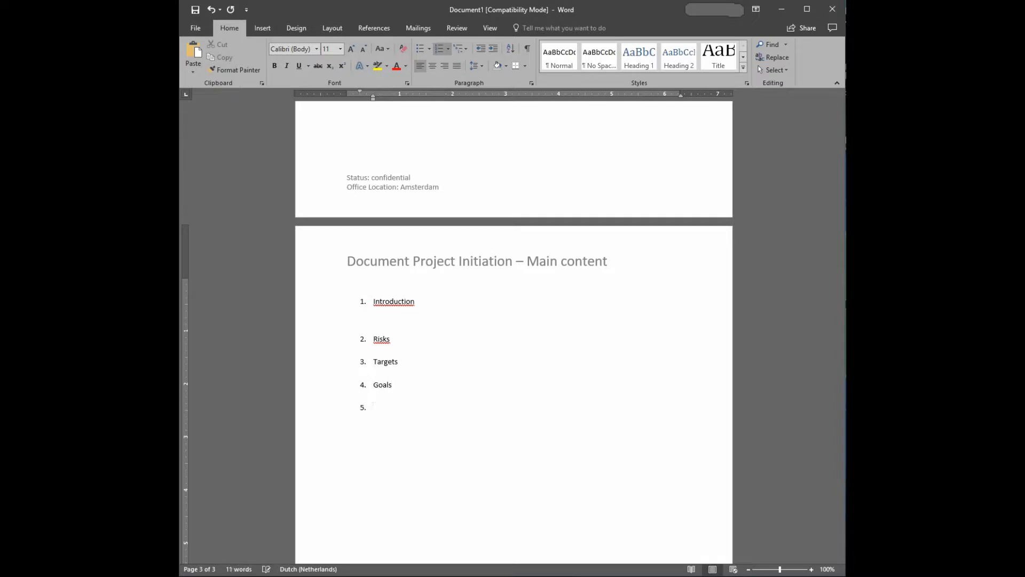
{"action": "type", "text": "Business"}
Add "Business", "Pro's", "Cons" and "Financial" as items 5 to 8 of the numbered list.
{"action": "type", "text": "ro"}
{"action": "type", "text": "'s"}
{"action": "type", "text": "Cons"}
{"action": "key", "text": "Return"}
{"action": "type", "text": "Financial"}
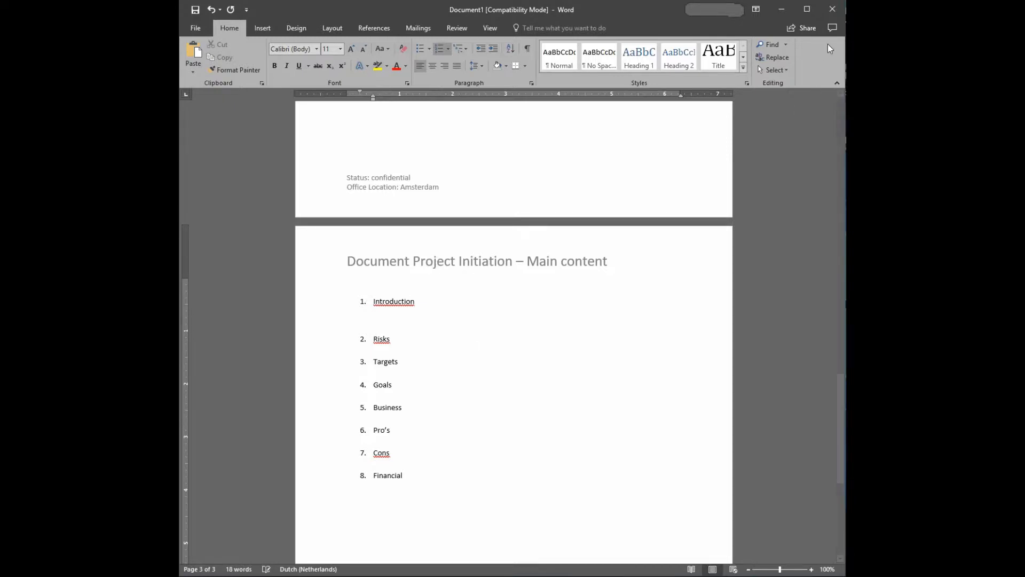
Apply the Heading 1 style to the "Introduction" item.
{"action": "double_click", "coordinate": [410, 300]}
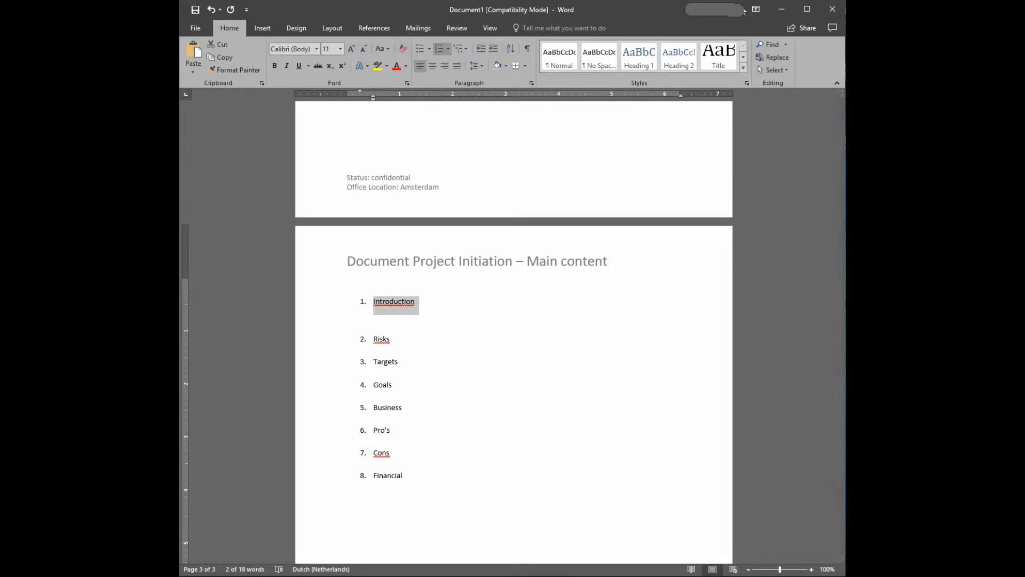
{"action": "left_click", "coordinate": [641, 56]}
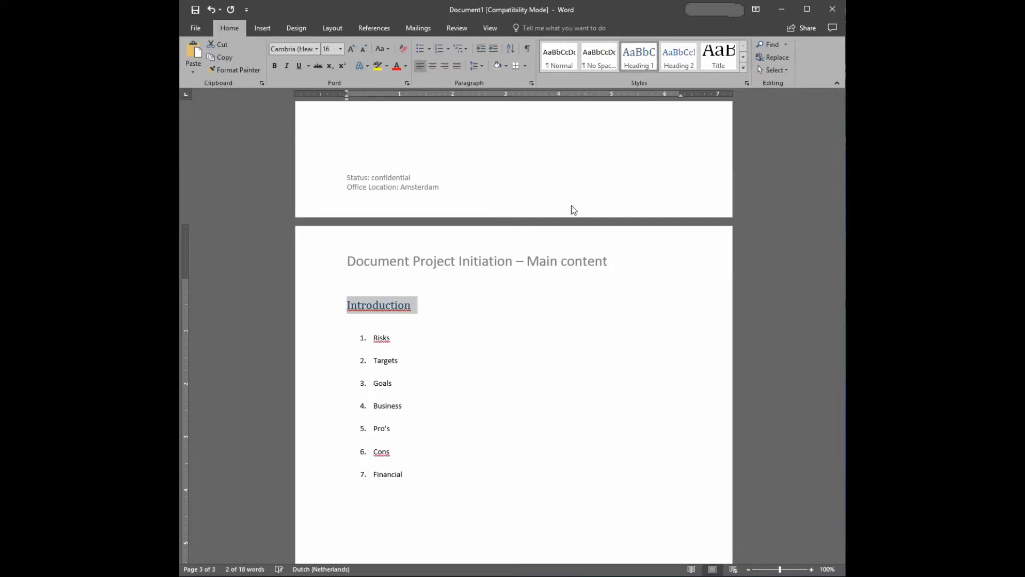
{"action": "left_click", "coordinate": [396, 337]}
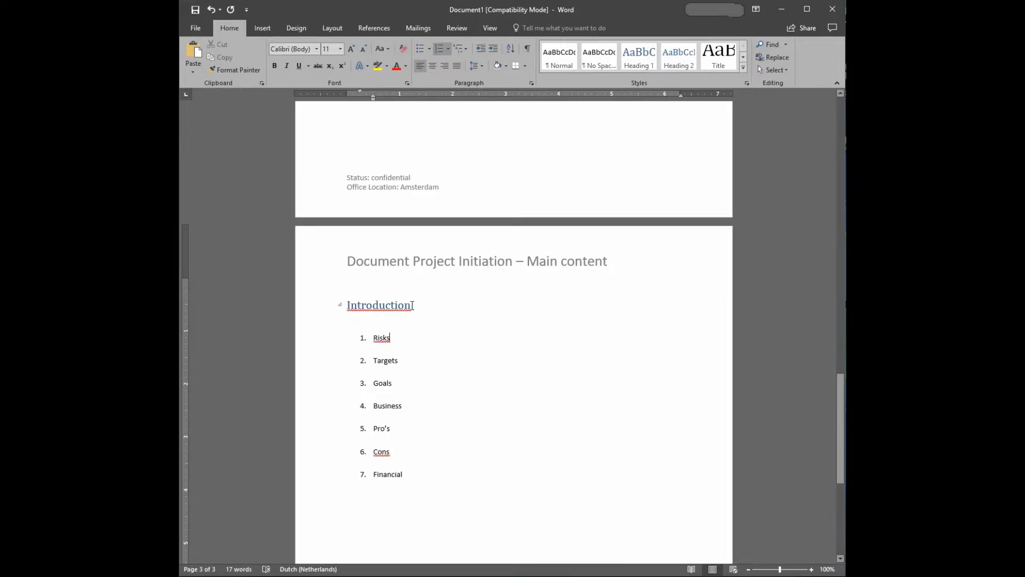
Number the "Introduction" heading with the 1. 2. 3. number format.
{"action": "left_click_drag", "start_coordinate": [412, 305], "coordinate": [346, 305]}
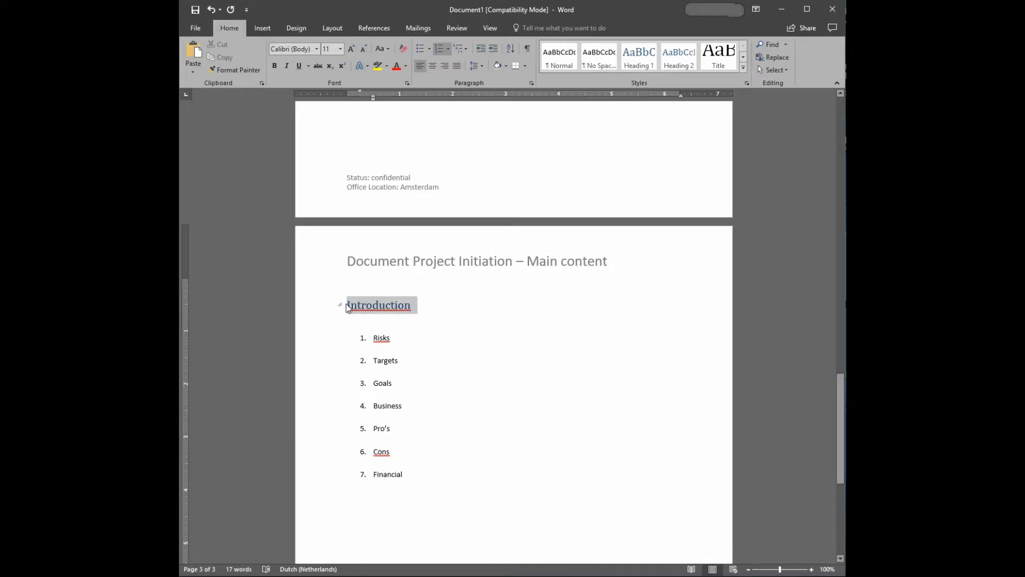
{"action": "left_click", "coordinate": [450, 47]}
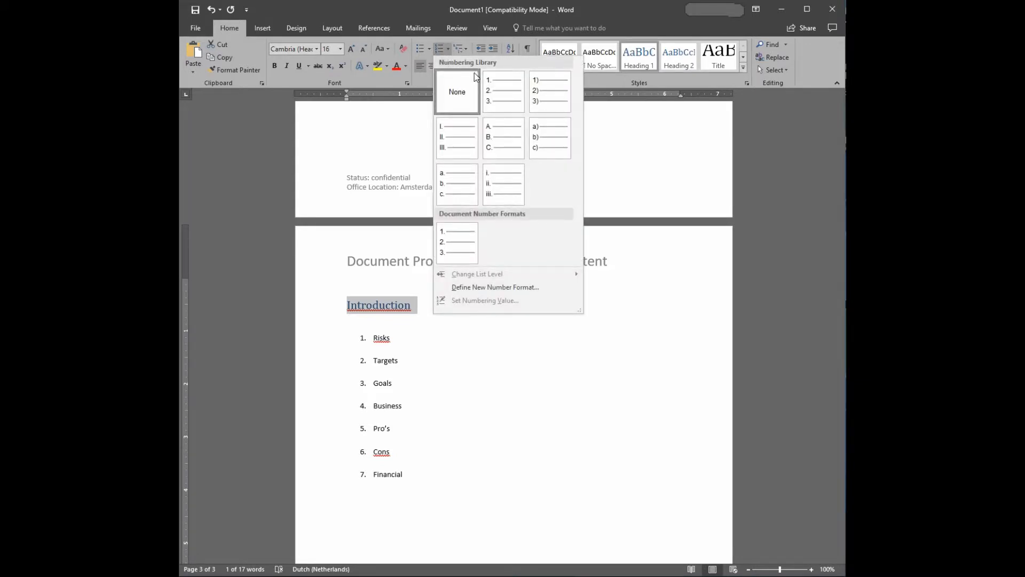
{"action": "left_click", "coordinate": [495, 85]}
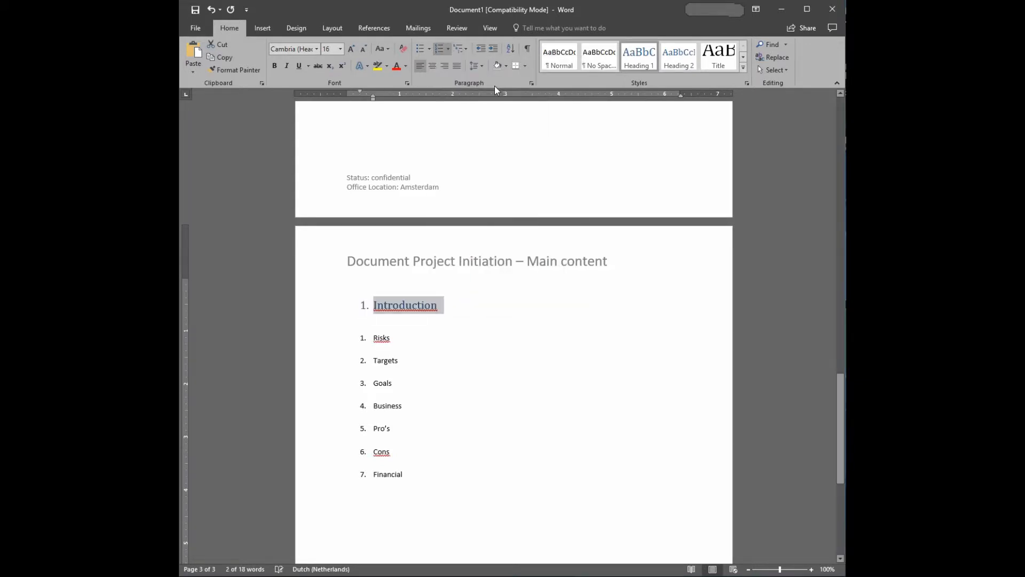
Set the "Introduction" heading's font to Calibri (Body) and make it bold.
{"action": "left_click", "coordinate": [318, 47]}
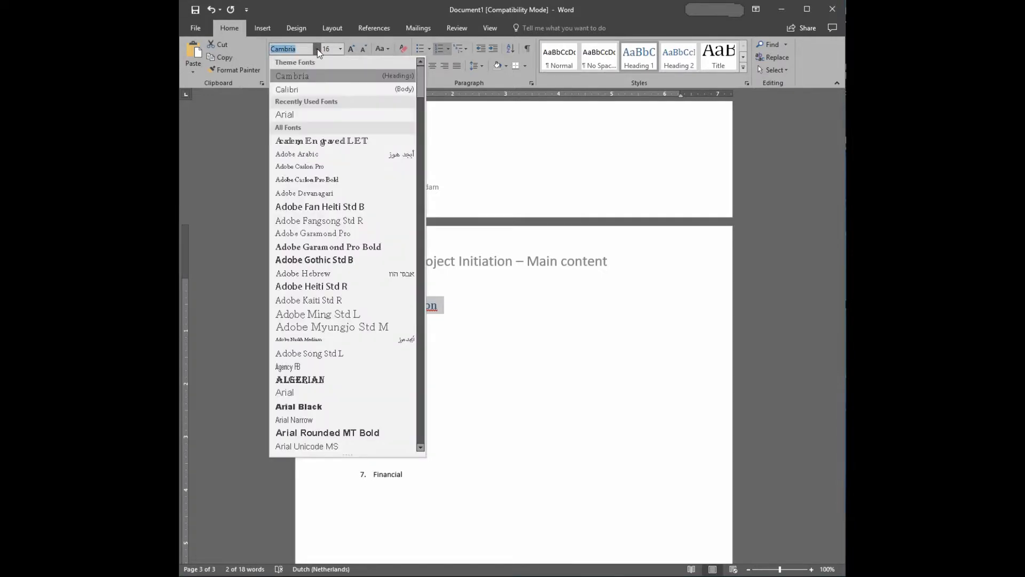
{"action": "left_click", "coordinate": [299, 84]}
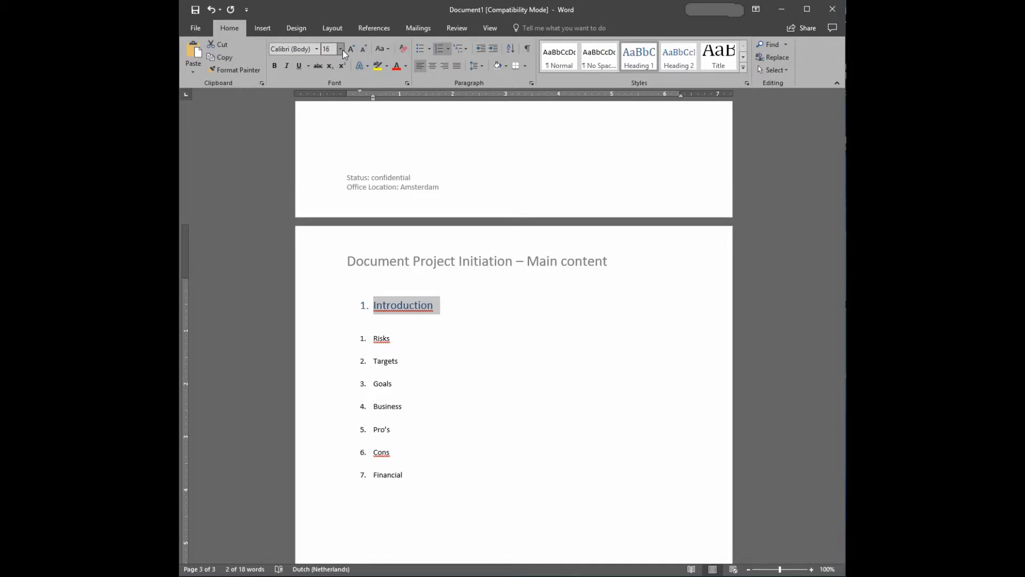
{"action": "left_click", "coordinate": [275, 66]}
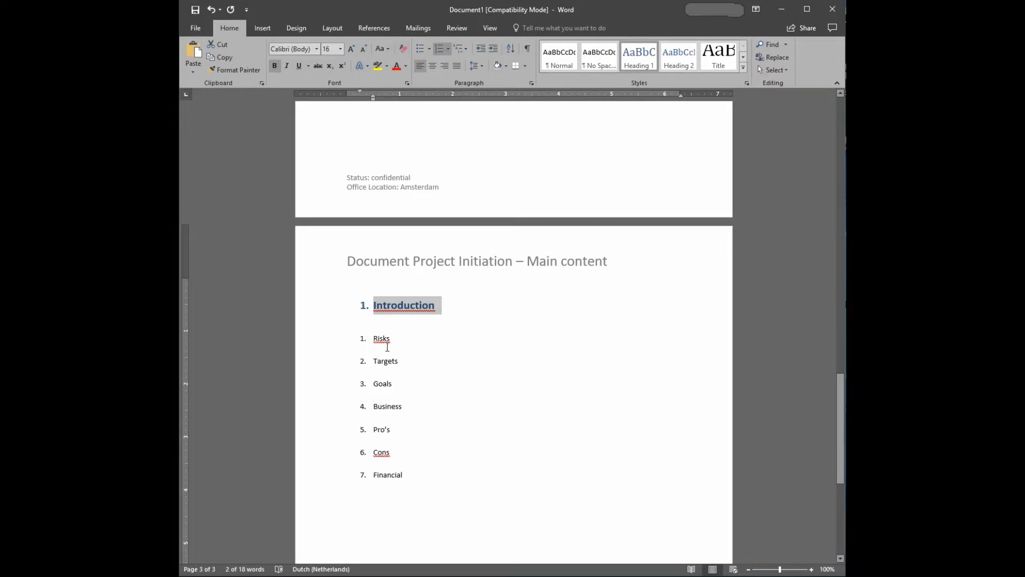
{"action": "left_click", "coordinate": [443, 304]}
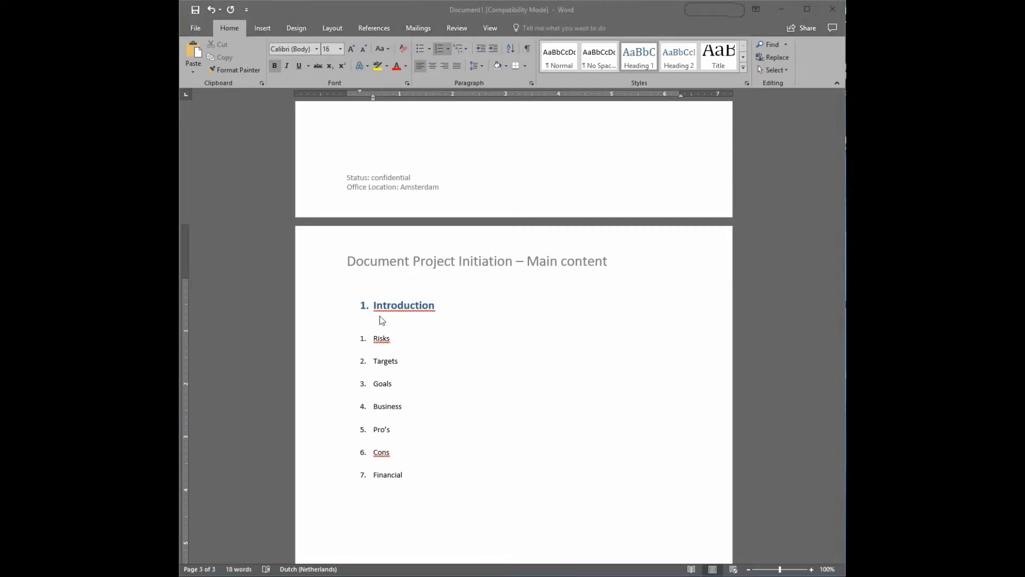
Update the Heading 1 style to match the formatting of the numbered "Introduction" heading.
{"action": "left_click", "coordinate": [436, 306]}
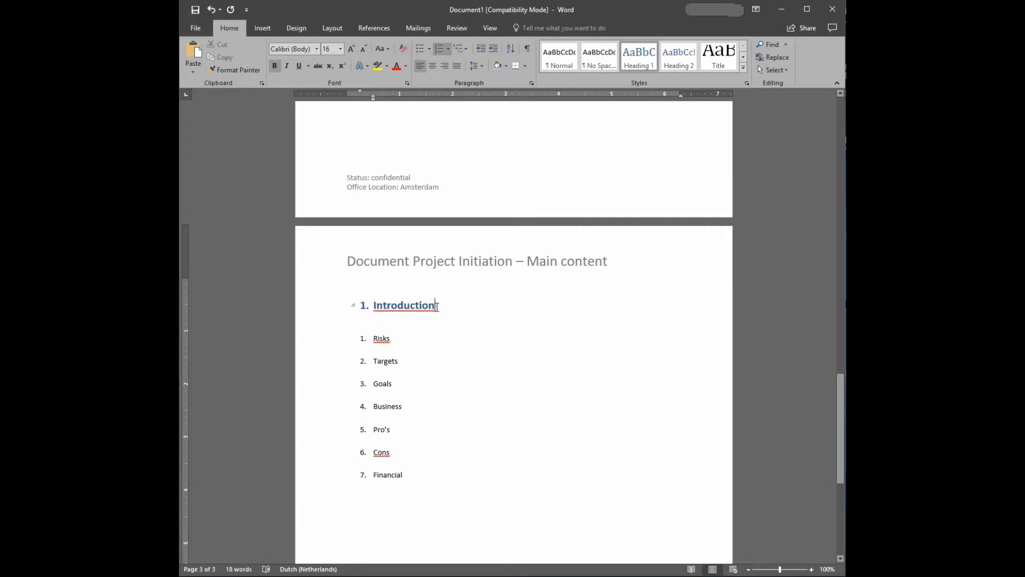
{"action": "left_click_drag", "start_coordinate": [436, 306], "coordinate": [361, 306]}
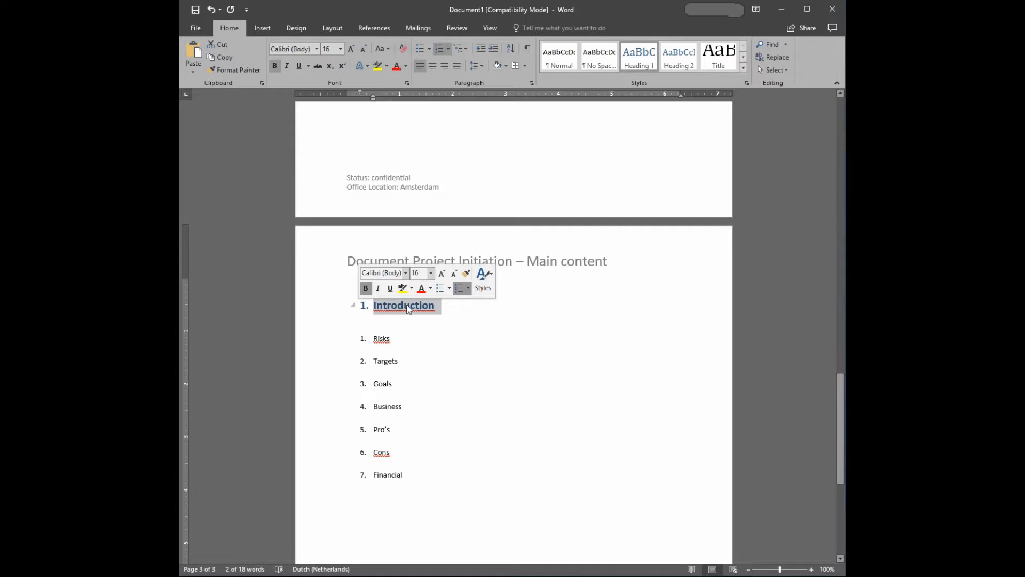
{"action": "right_click", "coordinate": [637, 56]}
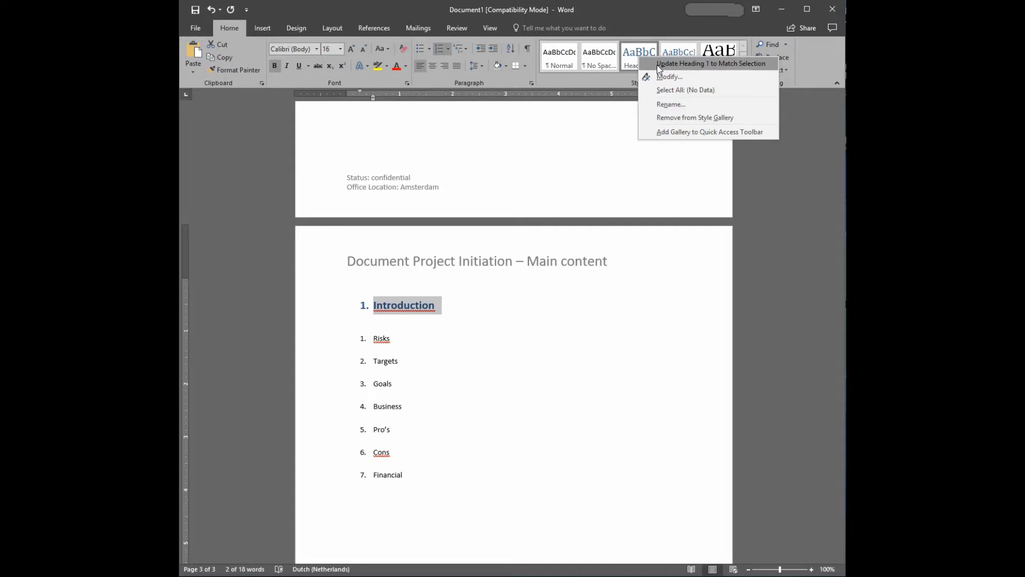
{"action": "left_click", "coordinate": [656, 64]}
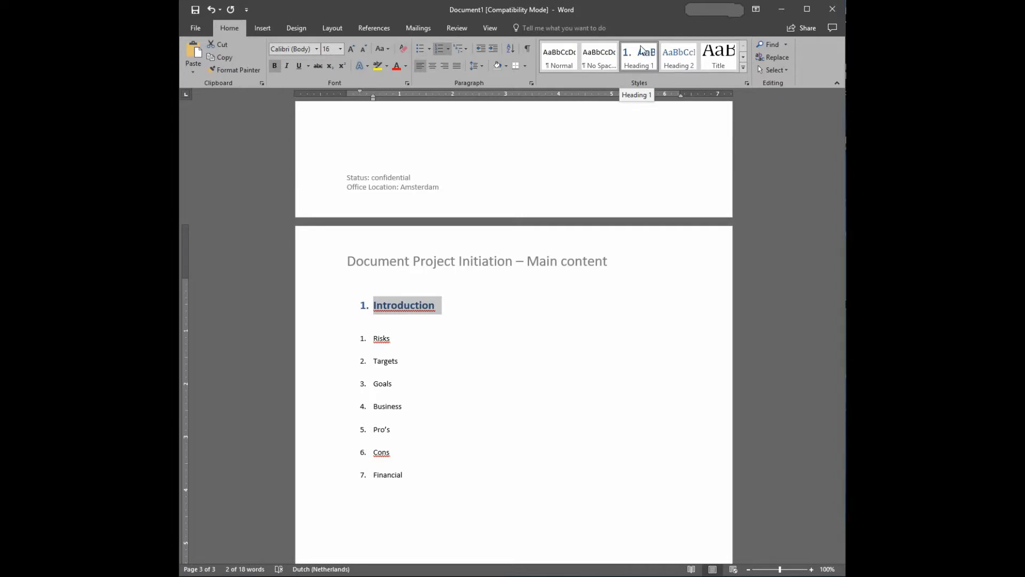
Apply the updated Heading 1 style to the "Risks", "Targets" and "Goals" items.
{"action": "double_click", "coordinate": [392, 338]}
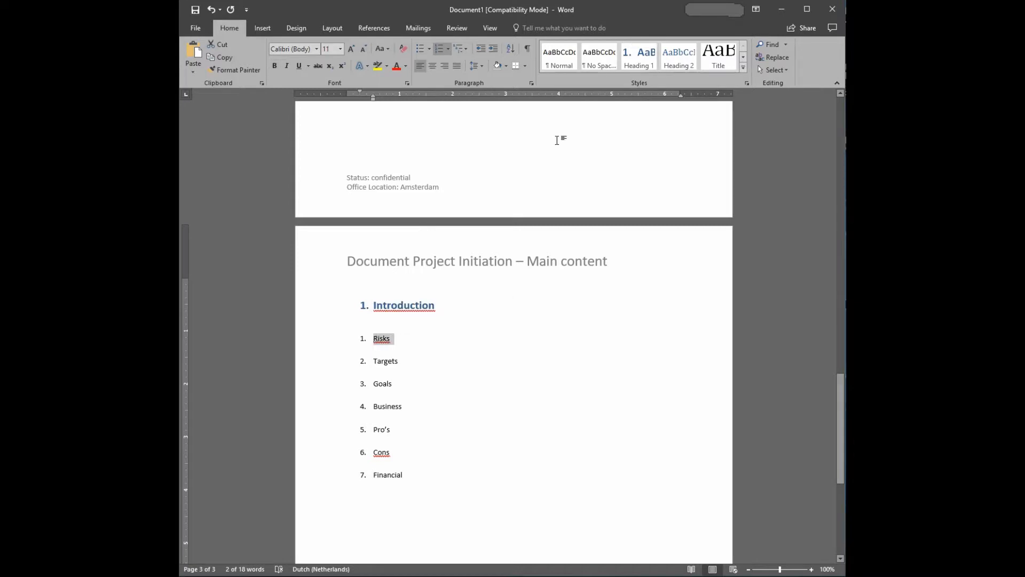
{"action": "left_click", "coordinate": [640, 58]}
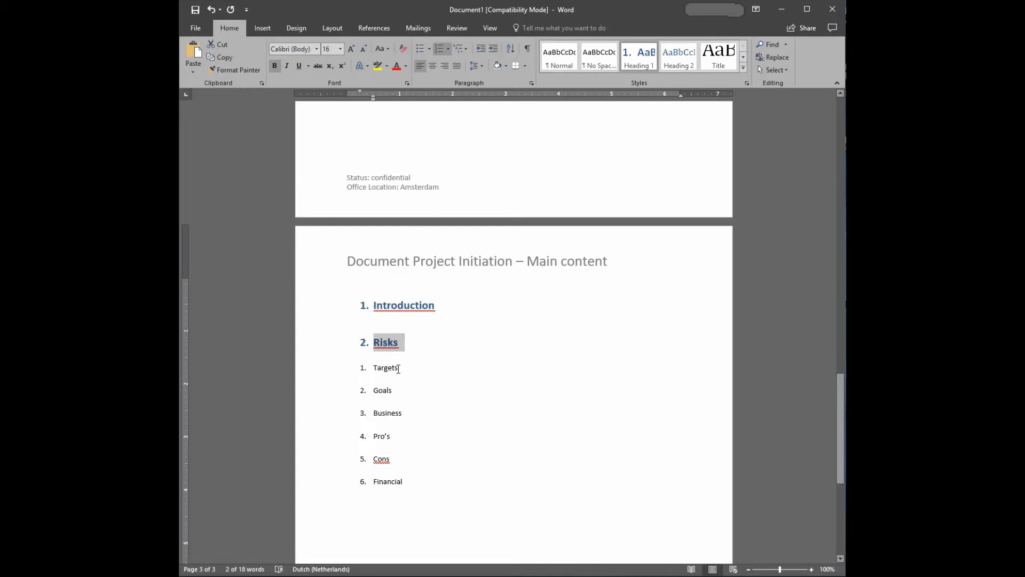
{"action": "left_click", "coordinate": [399, 368]}
{"action": "left_click_drag", "start_coordinate": [398, 369], "coordinate": [373, 400]}
{"action": "left_click", "coordinate": [642, 61]}
{"action": "left_click", "coordinate": [623, 68]}
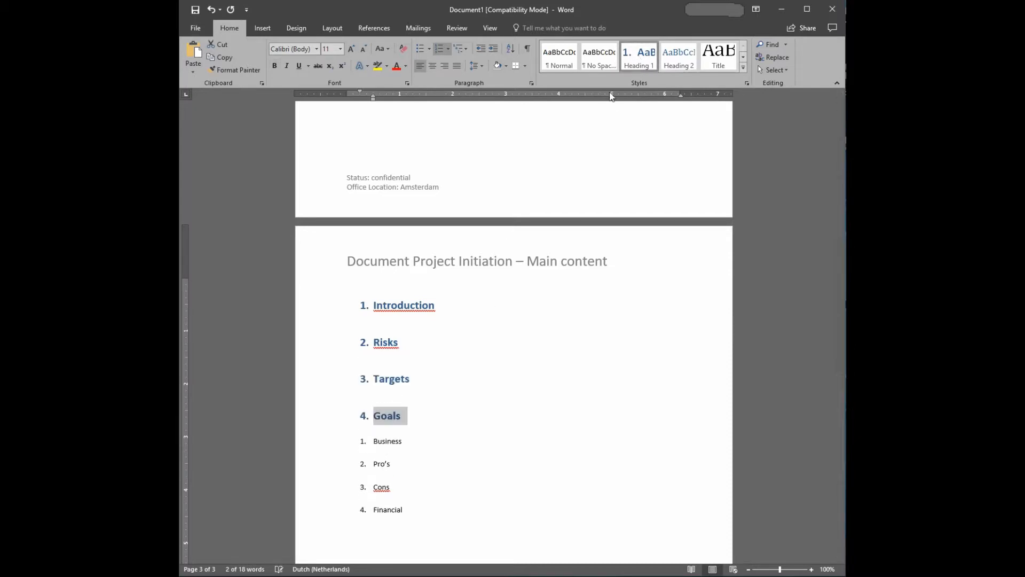
Apply the Heading 1 style to the "Business", "Pro's", "Cons" and "Financial" items.
{"action": "left_click_drag", "start_coordinate": [405, 440], "coordinate": [372, 442]}
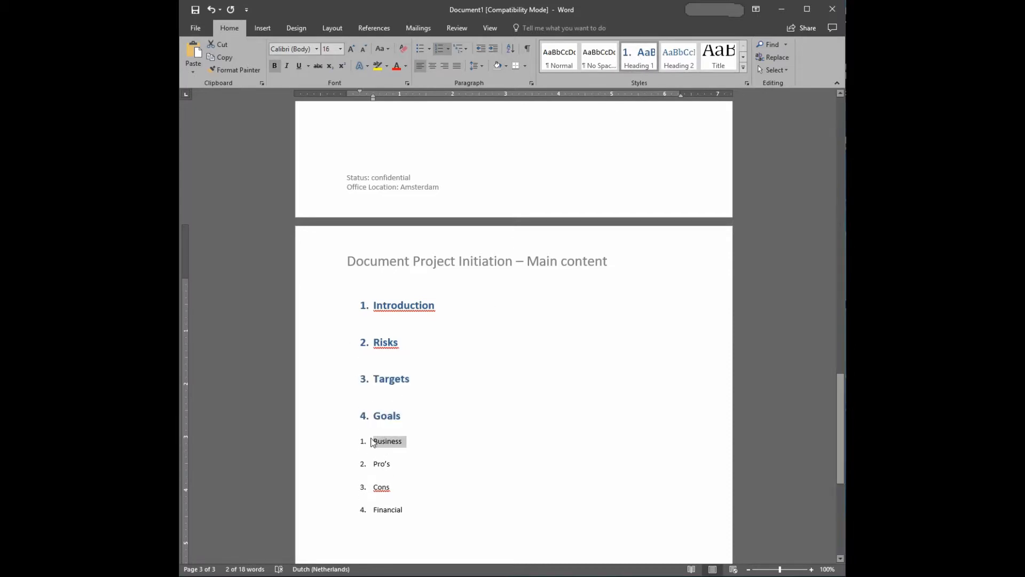
{"action": "left_click", "coordinate": [643, 62]}
{"action": "scroll", "coordinate": [409, 323], "scroll_direction": "down", "scroll_amount": 3}
{"action": "scroll", "coordinate": [406, 336], "scroll_direction": "down", "scroll_amount": 3}
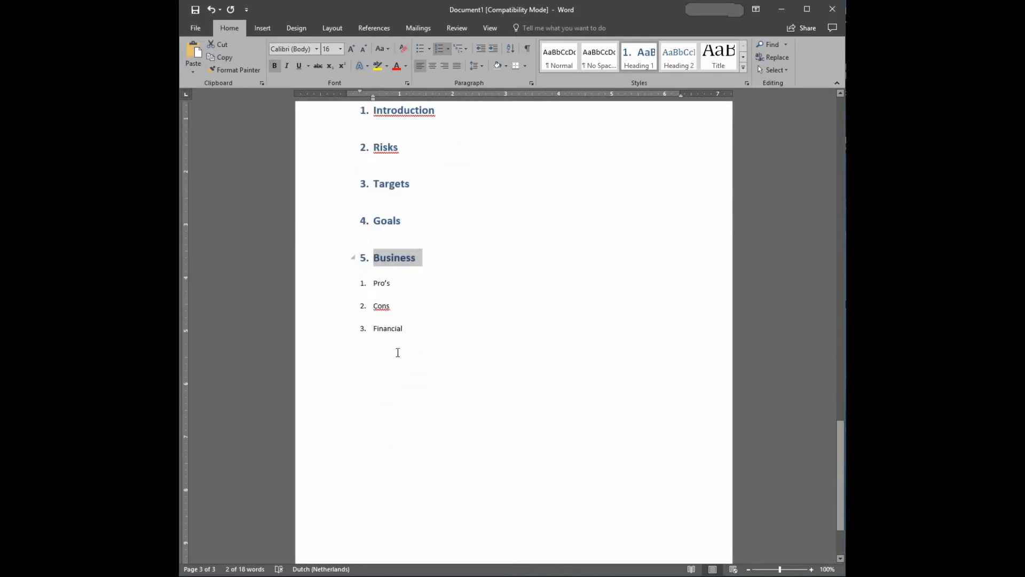
{"action": "left_click_drag", "start_coordinate": [394, 265], "coordinate": [371, 263]}
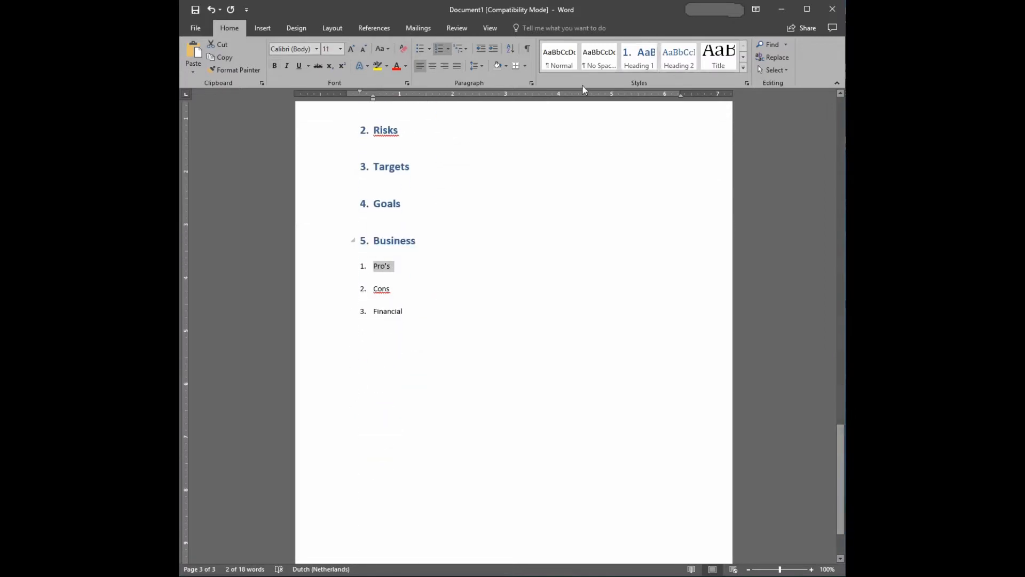
{"action": "left_click", "coordinate": [639, 57]}
{"action": "left_click_drag", "start_coordinate": [393, 306], "coordinate": [373, 304]}
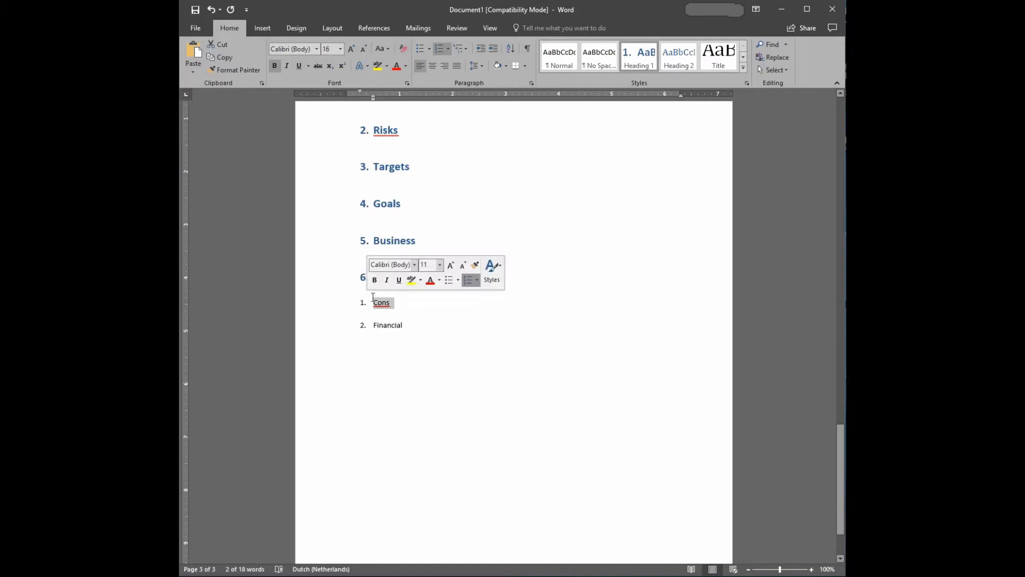
{"action": "left_click", "coordinate": [638, 62]}
{"action": "left_click_drag", "start_coordinate": [407, 337], "coordinate": [372, 338]}
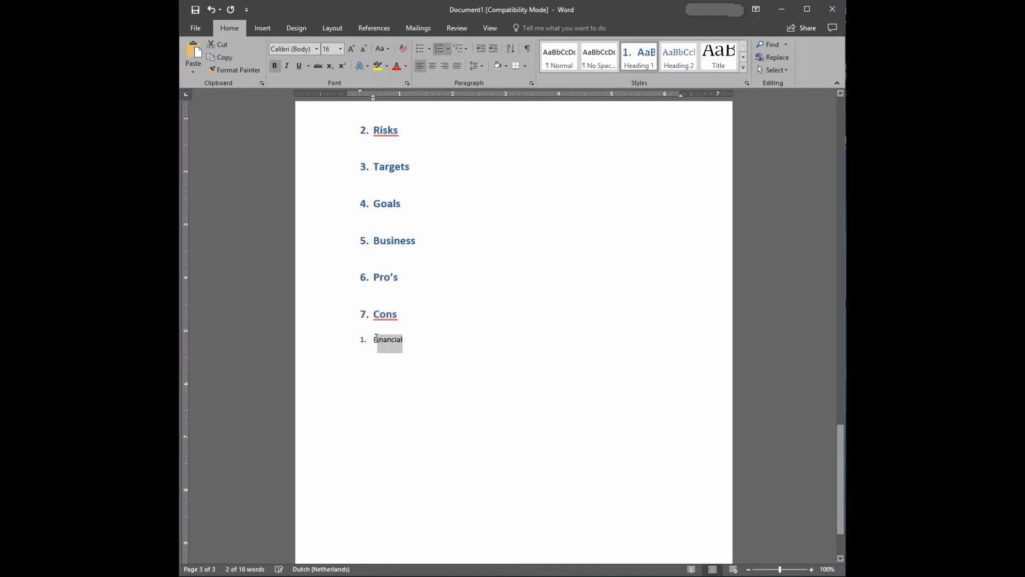
{"action": "left_click", "coordinate": [638, 58]}
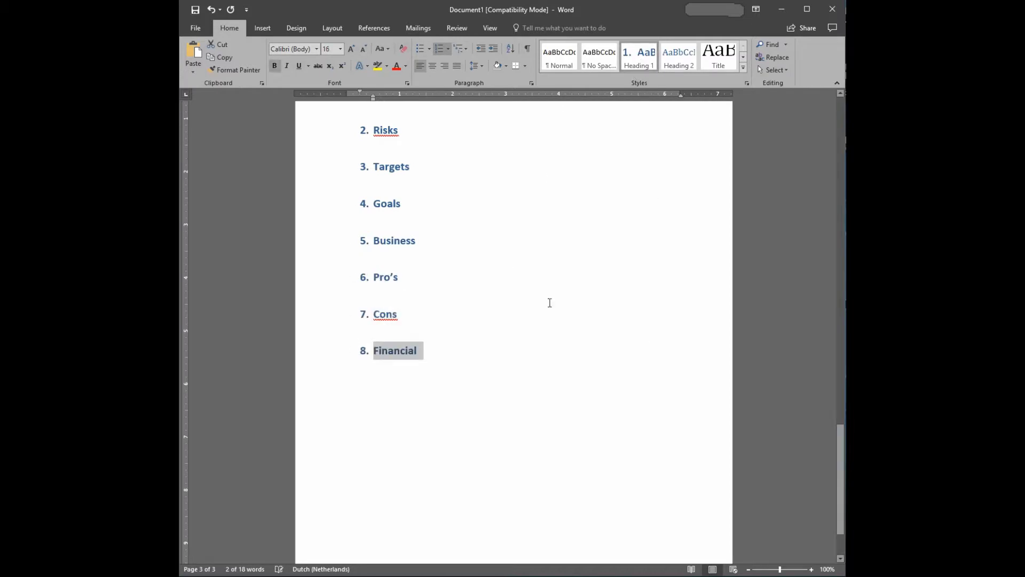
Insert an Automatic Table 1 table of contents below the title of the content page.
{"action": "scroll", "coordinate": [550, 301], "scroll_direction": "up", "scroll_amount": 2}
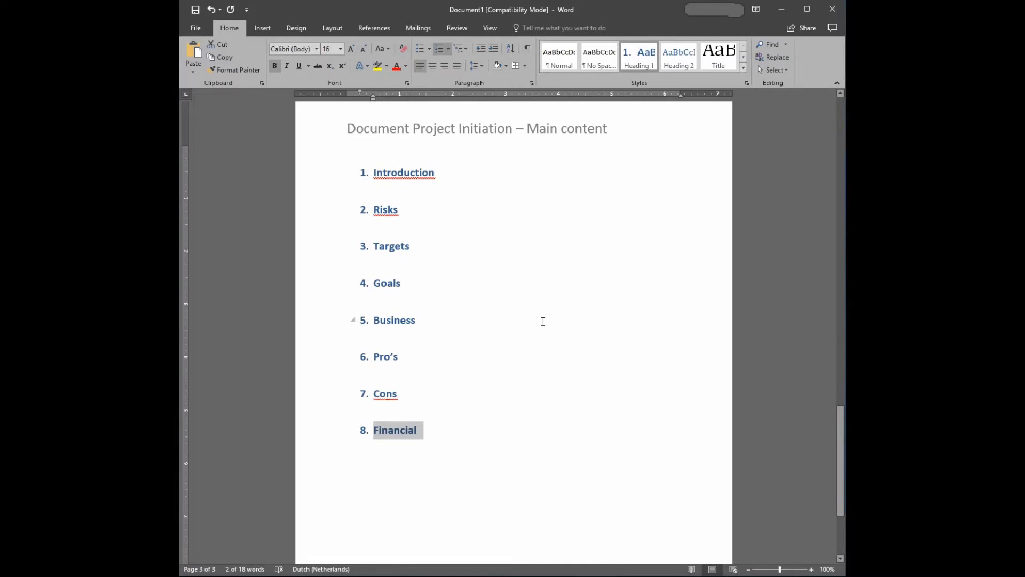
{"action": "scroll", "coordinate": [543, 321], "scroll_direction": "up", "scroll_amount": 15}
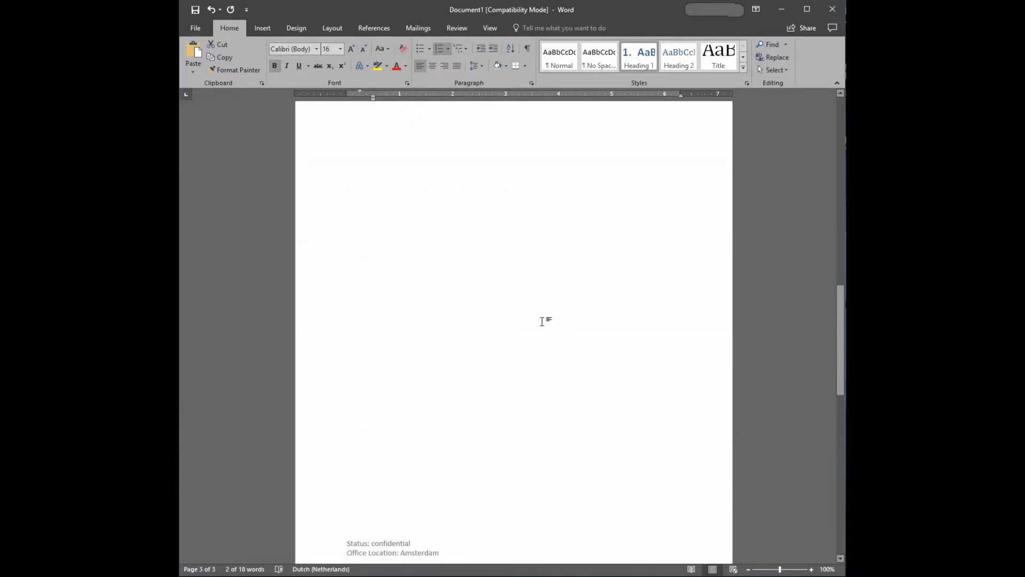
{"action": "scroll", "coordinate": [488, 302], "scroll_direction": "up", "scroll_amount": 2}
{"action": "left_click", "coordinate": [363, 205]}
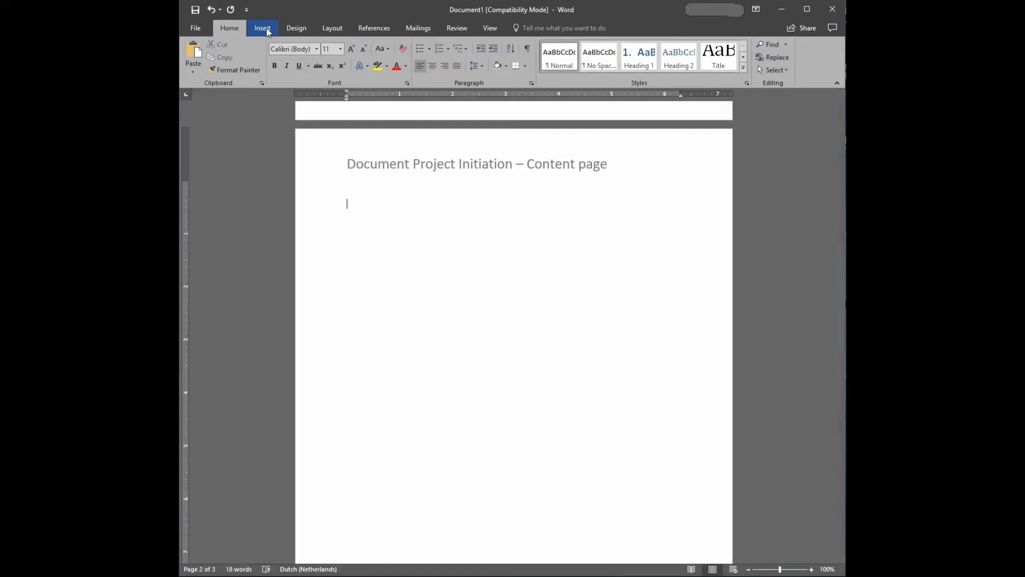
{"action": "left_click", "coordinate": [380, 28]}
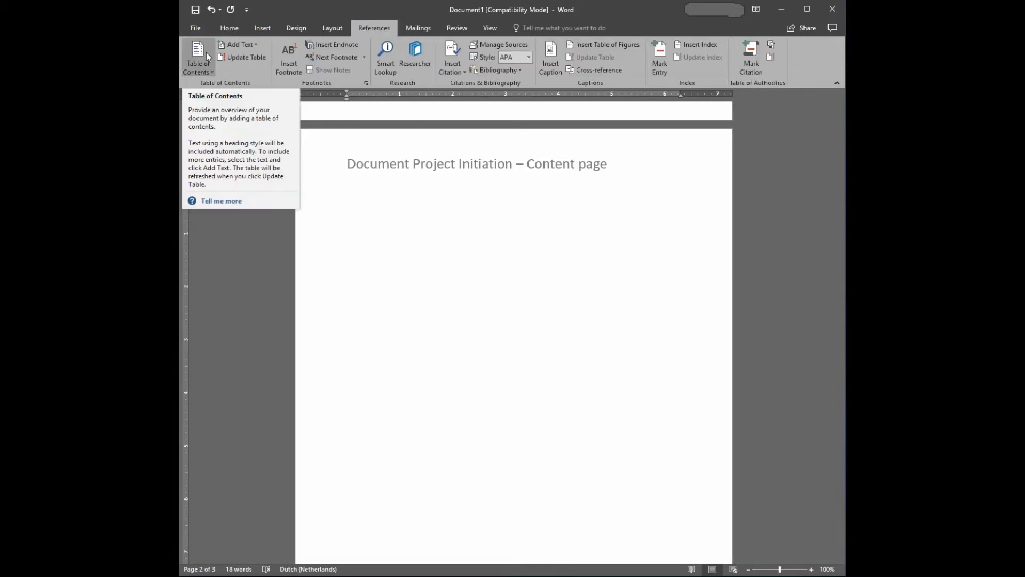
{"action": "left_click", "coordinate": [208, 72]}
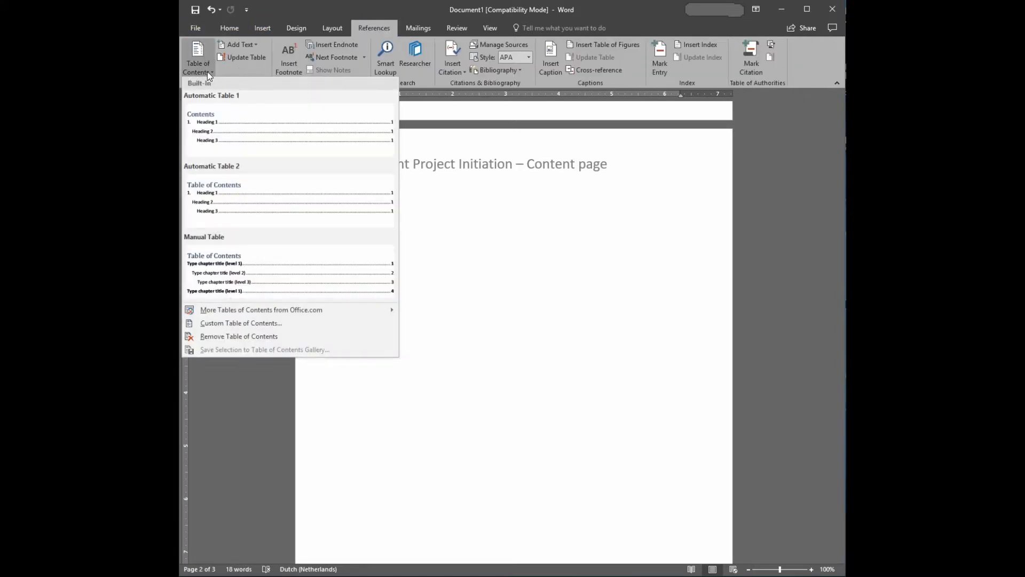
{"action": "left_click", "coordinate": [204, 127]}
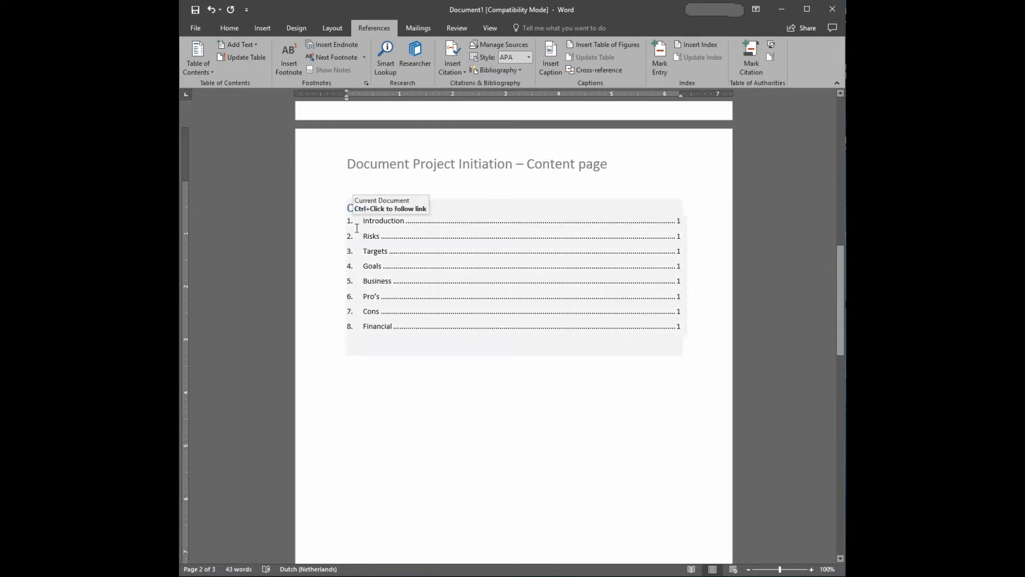
Extend the "Business" heading on the main content page to read "Businessplan".
{"action": "scroll", "coordinate": [417, 370], "scroll_direction": "down", "scroll_amount": 5}
{"action": "scroll", "coordinate": [414, 346], "scroll_direction": "down", "scroll_amount": 15}
{"action": "scroll", "coordinate": [408, 326], "scroll_direction": "up", "scroll_amount": 10}
{"action": "scroll", "coordinate": [406, 319], "scroll_direction": "up", "scroll_amount": 5}
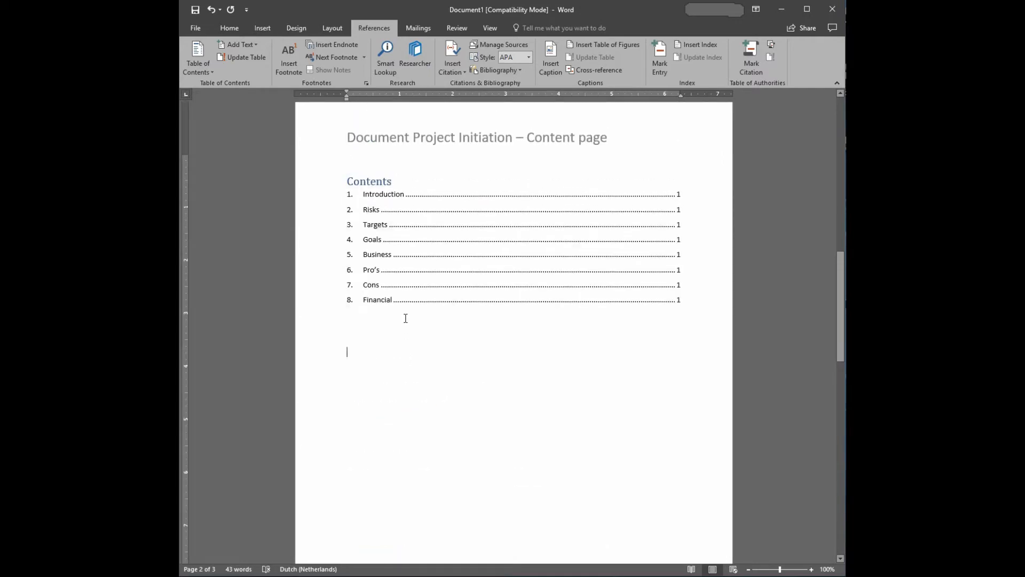
{"action": "scroll", "coordinate": [410, 315], "scroll_direction": "down", "scroll_amount": 18}
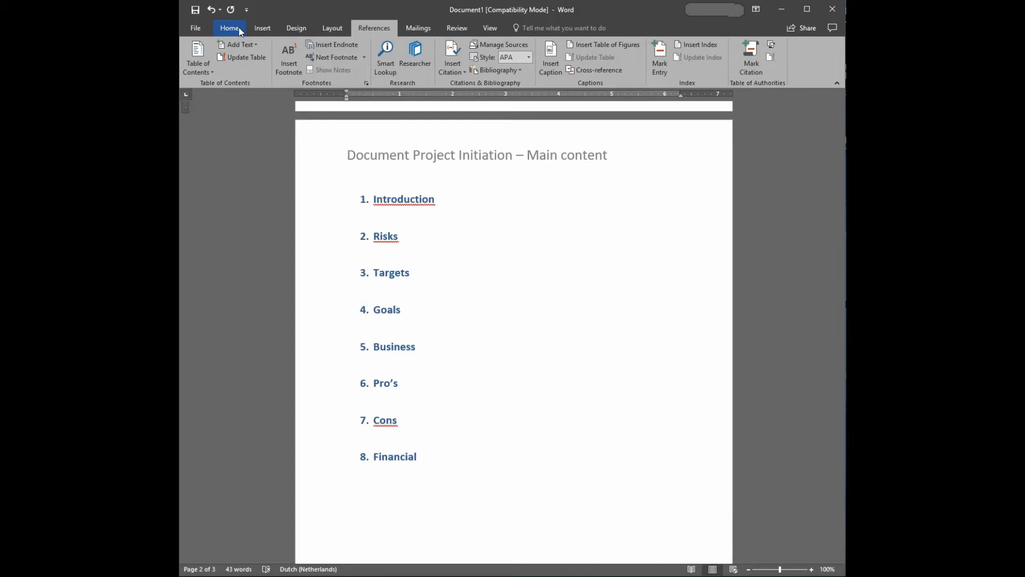
{"action": "left_click", "coordinate": [420, 347]}
{"action": "type", "text": "plan"}
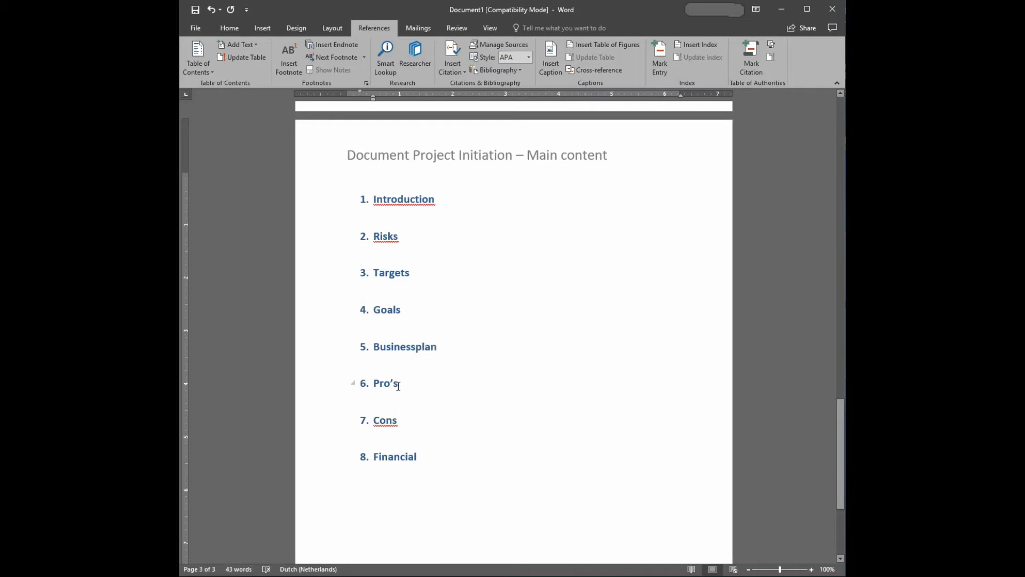
Apply the Heading 2 style to "Pro's" and set its font to Calibri (Body).
{"action": "left_click", "coordinate": [230, 29]}
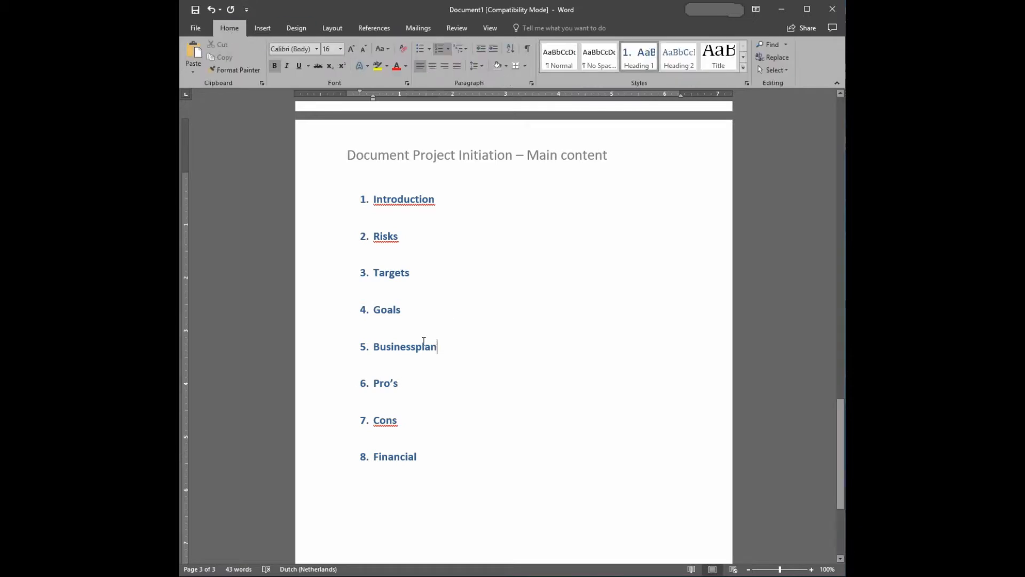
{"action": "left_click_drag", "start_coordinate": [399, 383], "coordinate": [372, 383]}
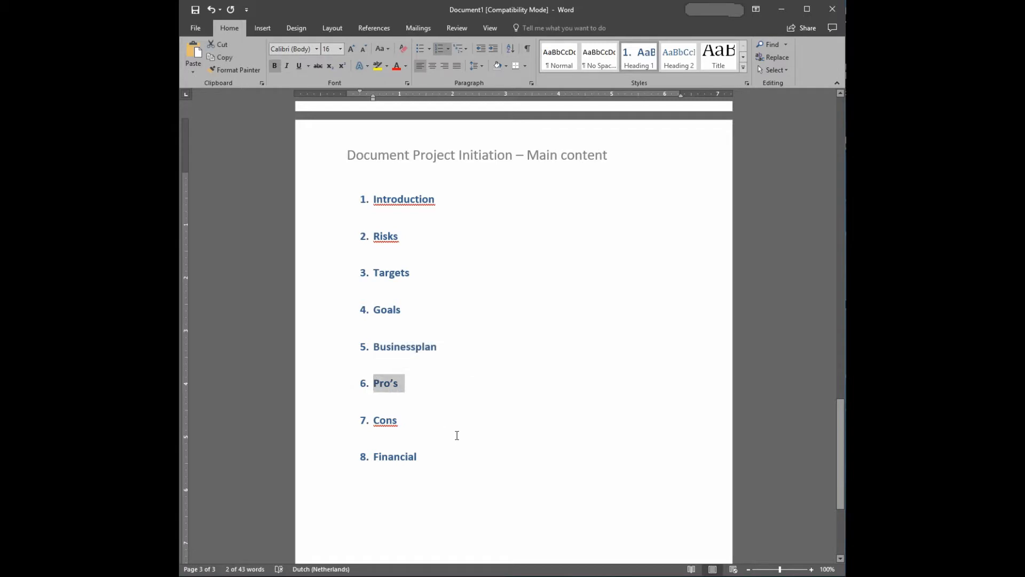
{"action": "left_click", "coordinate": [678, 56]}
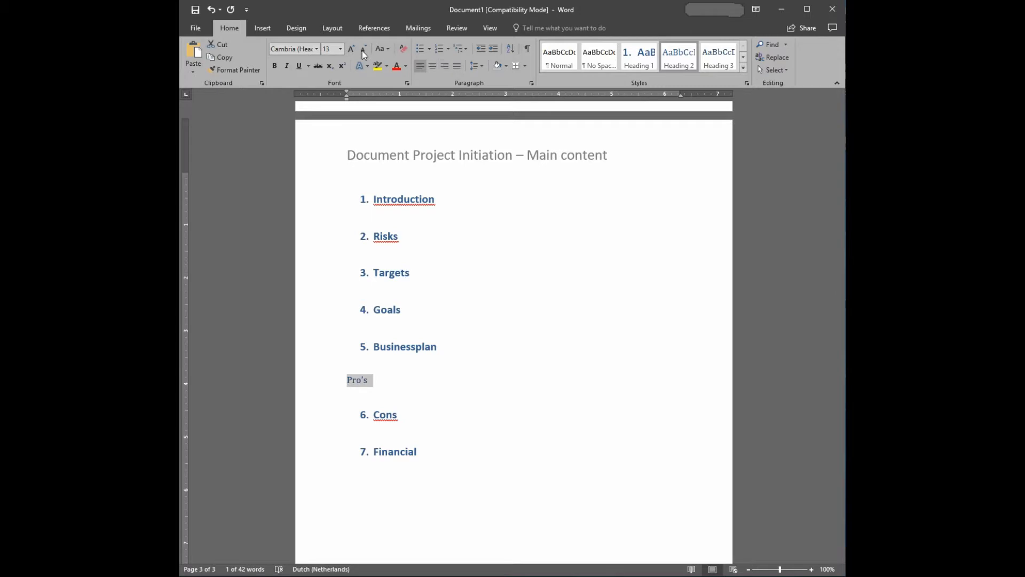
{"action": "left_click", "coordinate": [316, 49]}
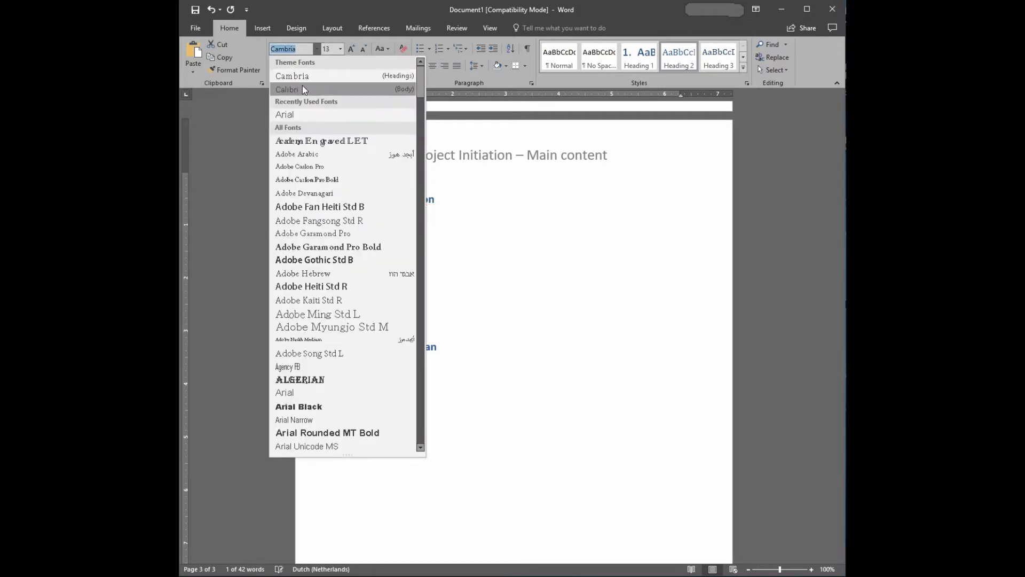
{"action": "left_click", "coordinate": [302, 89]}
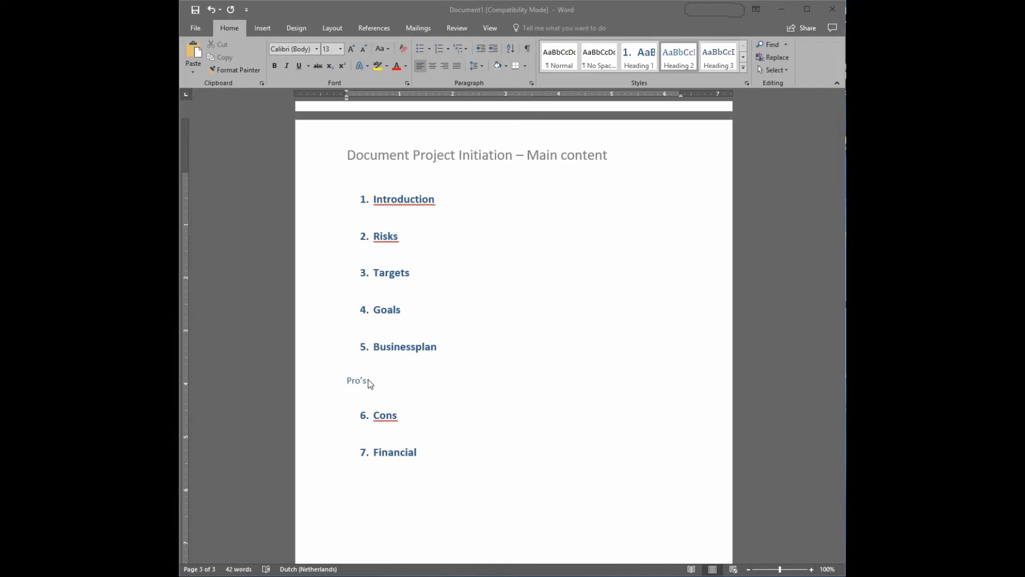
Apply the 1. / 1.1. / 1.1.1. multilevel list format to the "Pro's" subheading.
{"action": "left_click_drag", "start_coordinate": [368, 380], "coordinate": [346, 380]}
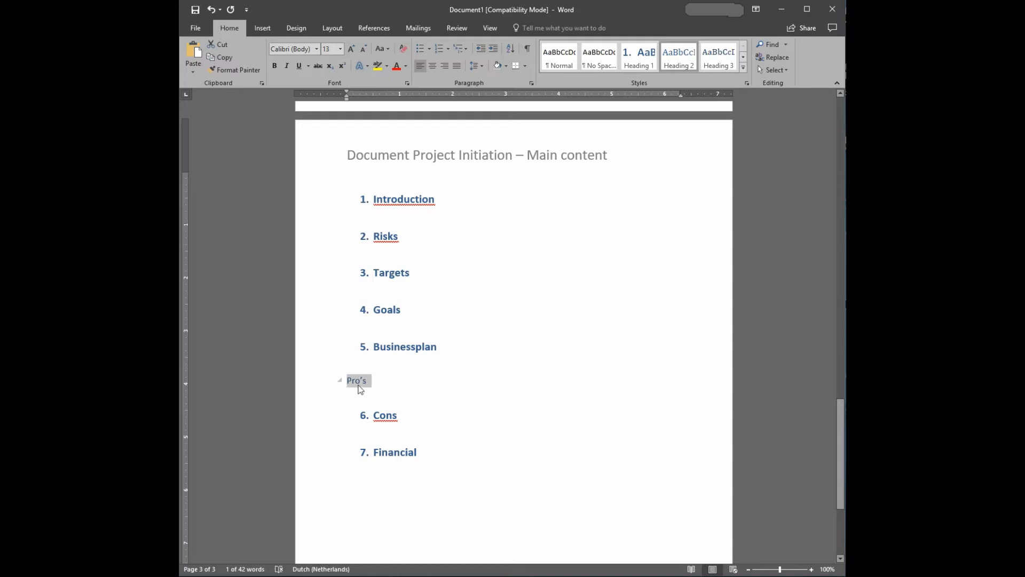
{"action": "left_click", "coordinate": [465, 48]}
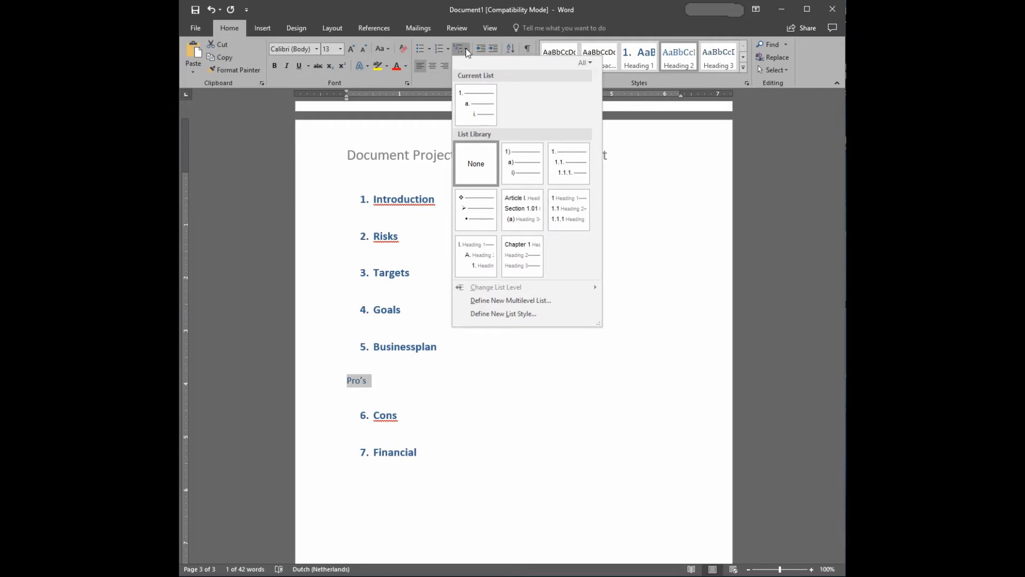
{"action": "mouse_move", "coordinate": [487, 200]}
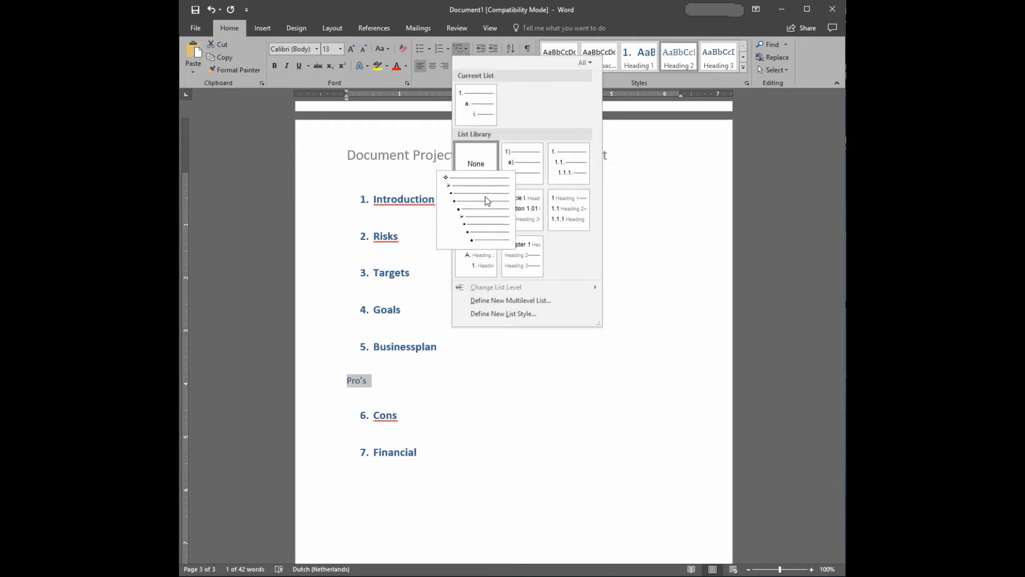
{"action": "mouse_move", "coordinate": [575, 189]}
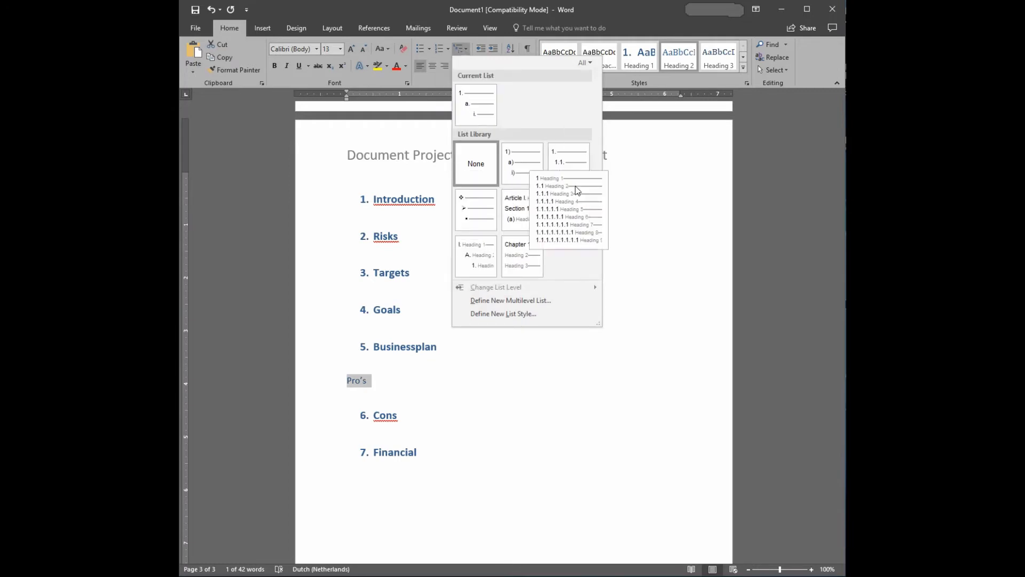
{"action": "left_click", "coordinate": [568, 164]}
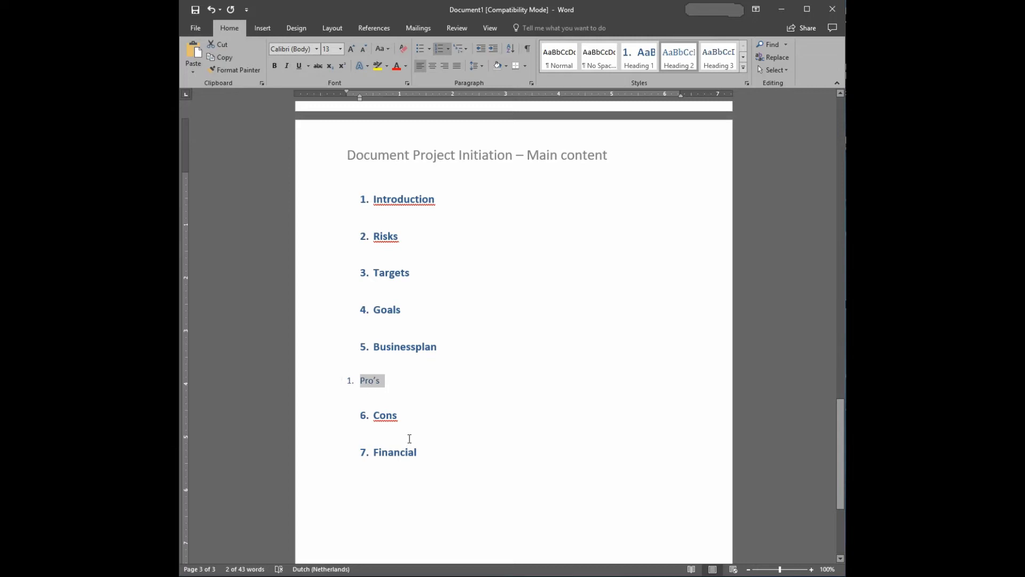
Change the list level of the "Pro's" subheading to the second level, 1.1.
{"action": "right_click", "coordinate": [377, 385]}
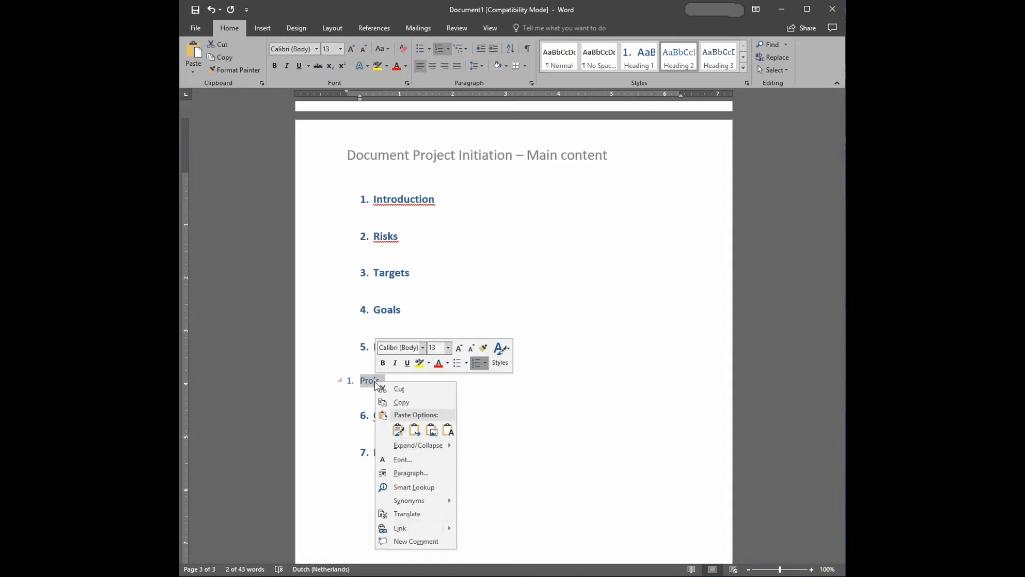
{"action": "left_click", "coordinate": [485, 363]}
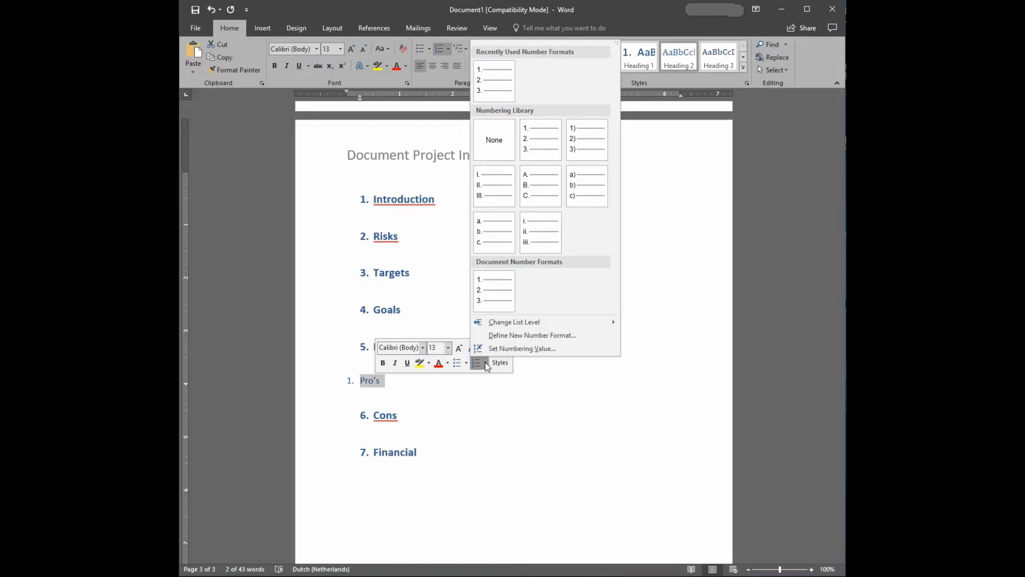
{"action": "mouse_move", "coordinate": [520, 325]}
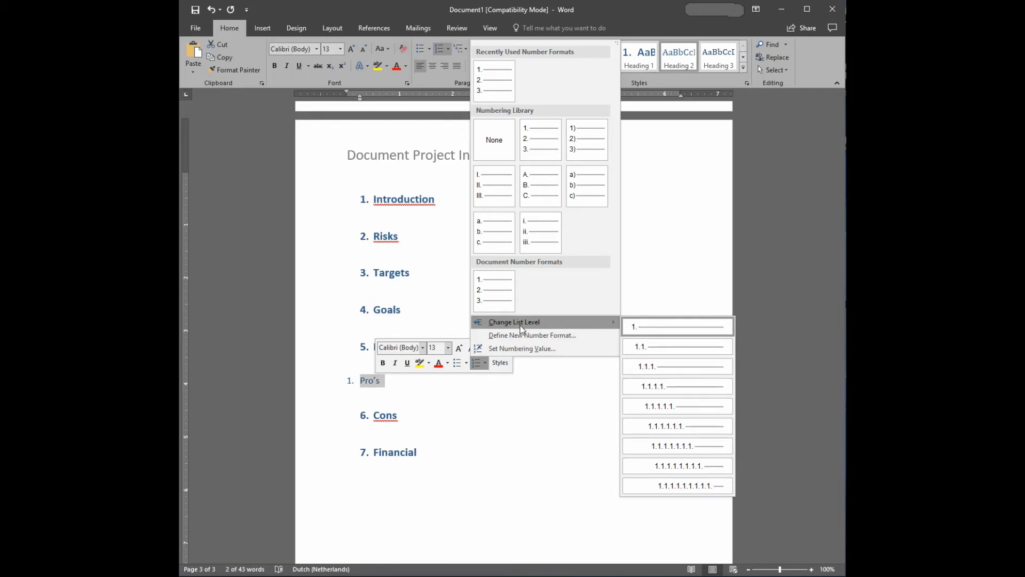
{"action": "left_click", "coordinate": [657, 348]}
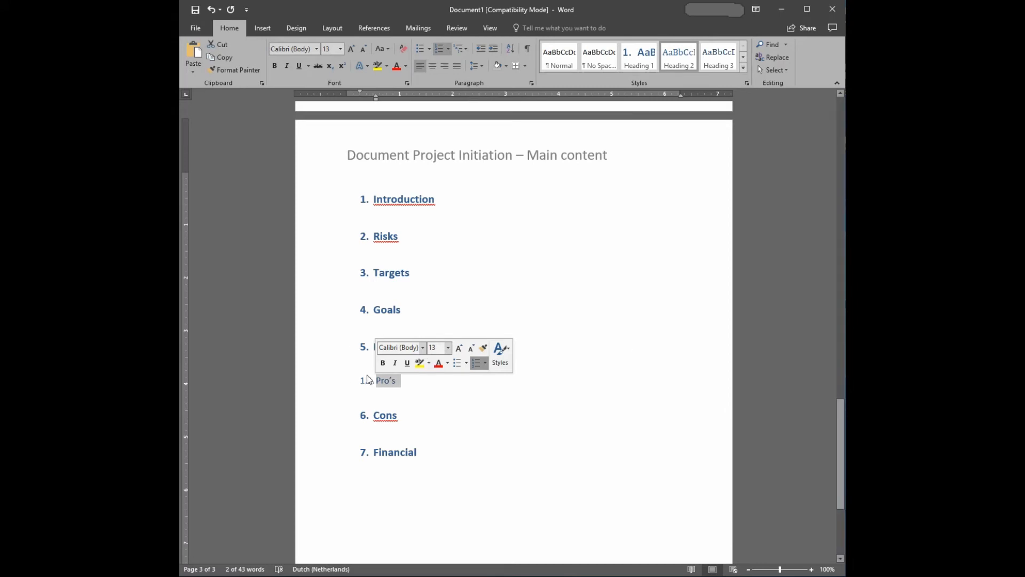
Continue the "Pro's" numbering from the previous list and advance its value to 5.1.
{"action": "left_click", "coordinate": [486, 364]}
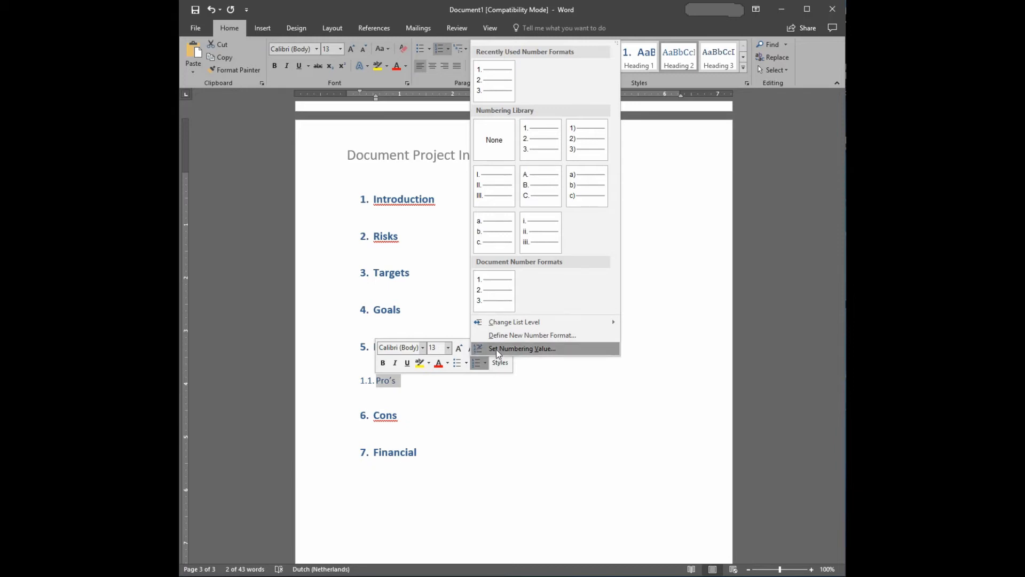
{"action": "left_click", "coordinate": [497, 349]}
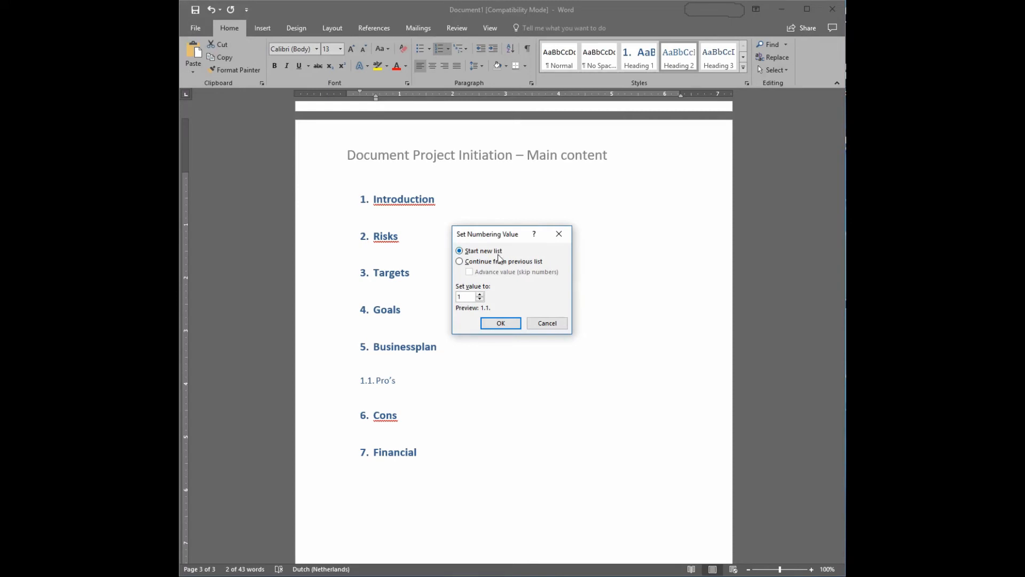
{"action": "left_click", "coordinate": [460, 262]}
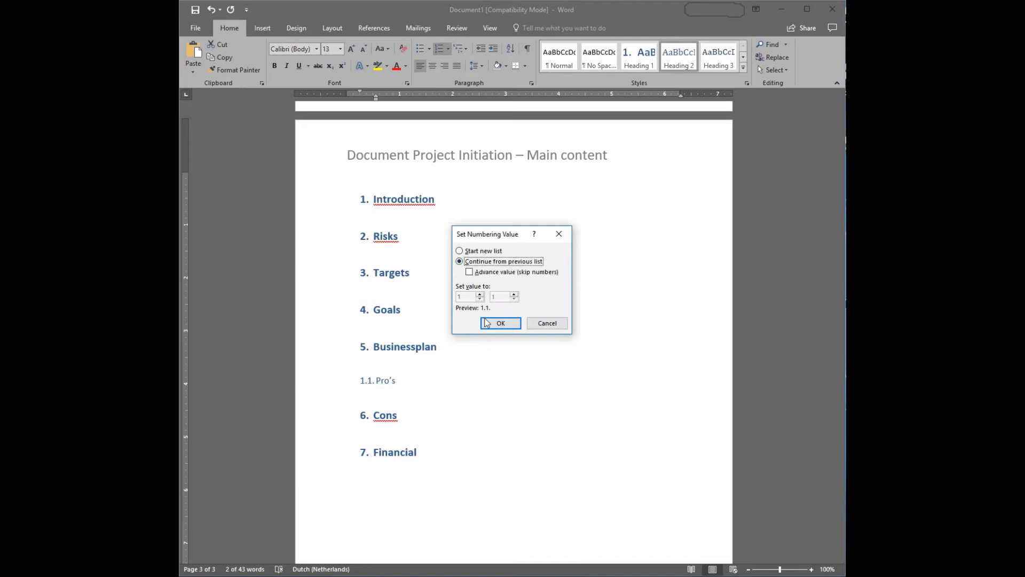
{"action": "left_click", "coordinate": [470, 272]}
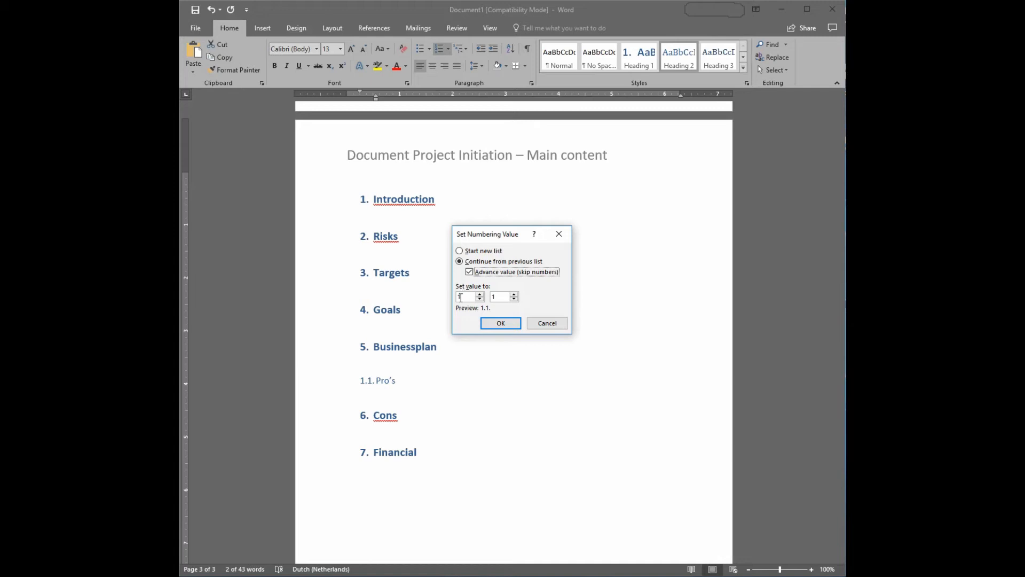
{"action": "left_click", "coordinate": [478, 295]}
{"action": "left_click", "coordinate": [501, 323]}
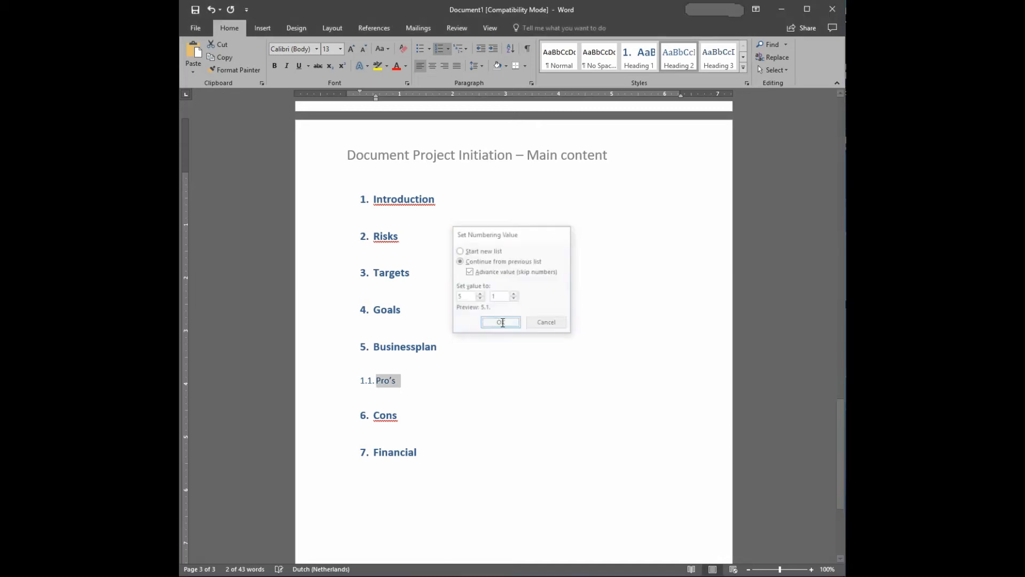
Update the Heading 2 style to match the numbered "Pro's" subheading.
{"action": "double_click", "coordinate": [397, 373]}
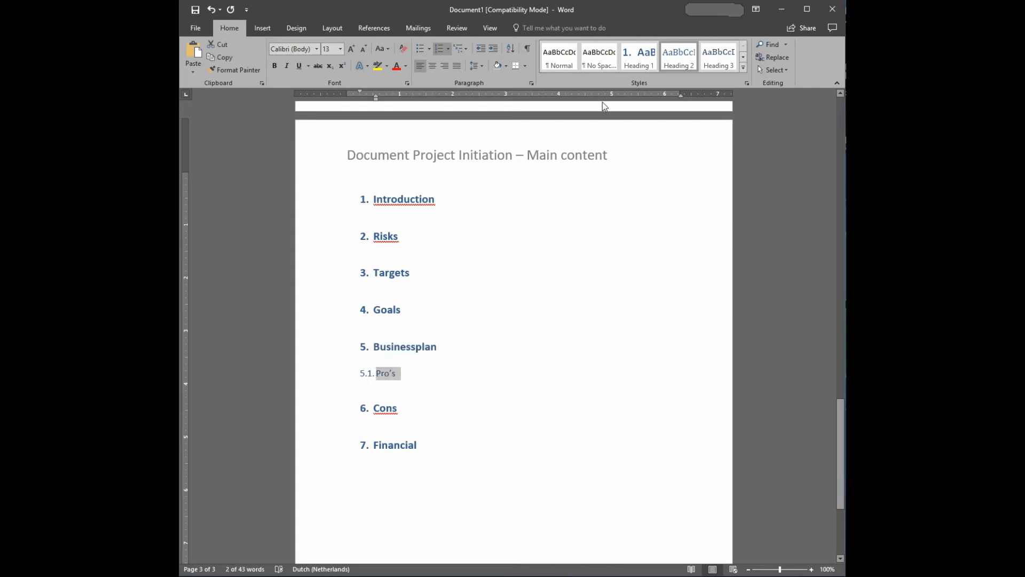
{"action": "right_click", "coordinate": [680, 62]}
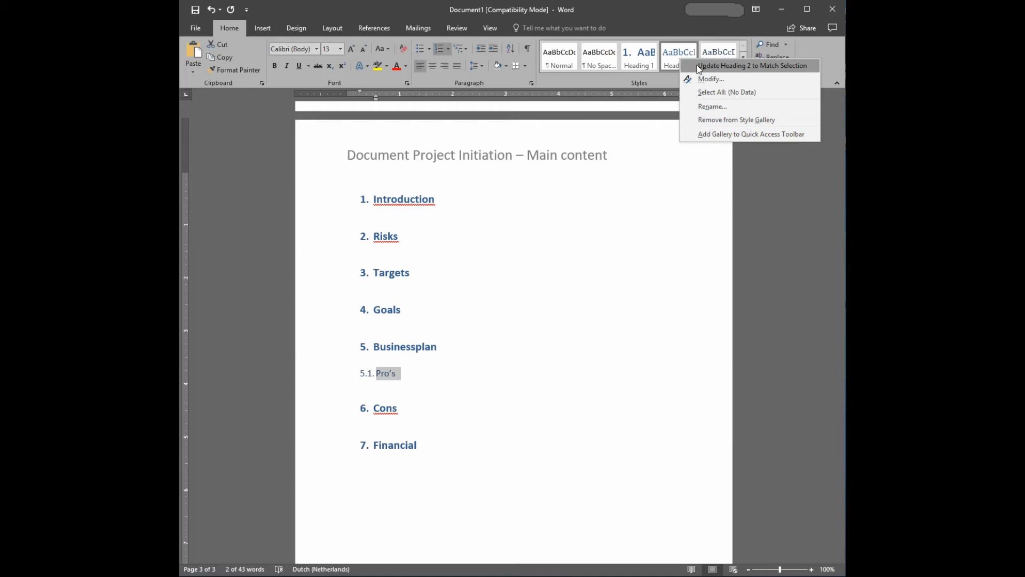
{"action": "left_click", "coordinate": [697, 66]}
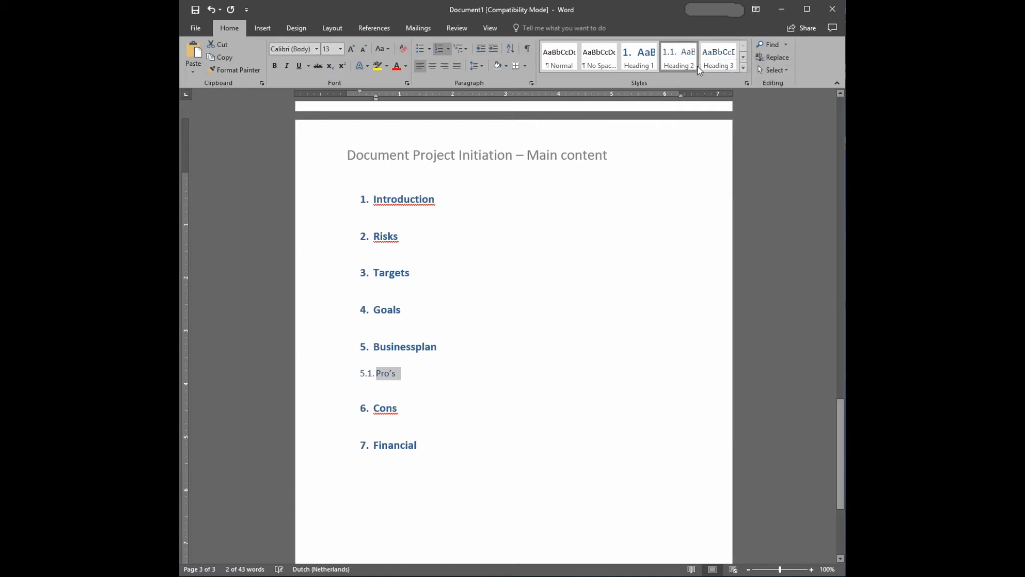
Apply the updated Heading 2 style to "Cons" so it becomes a numbered subheading under Businessplan.
{"action": "double_click", "coordinate": [397, 409]}
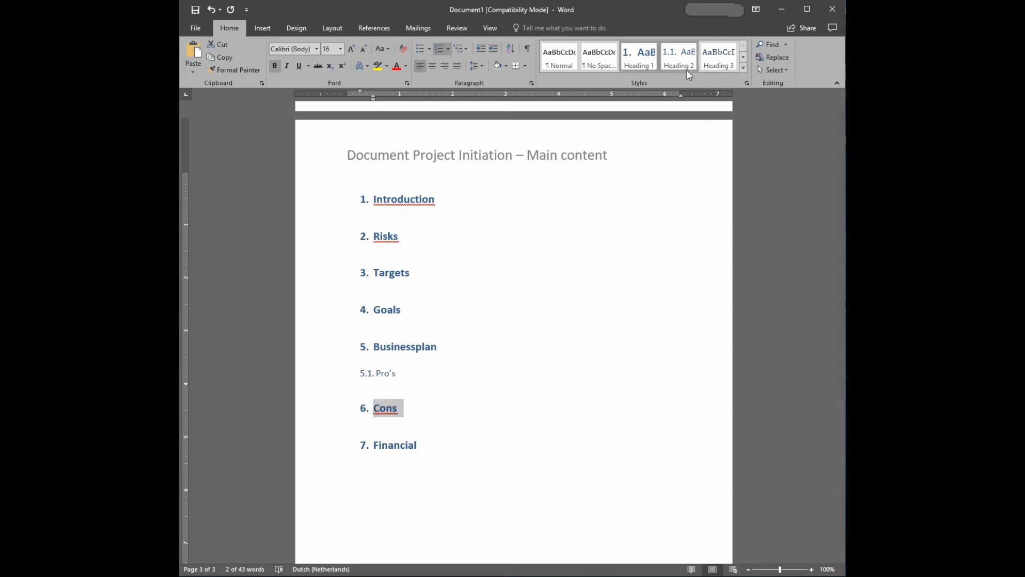
{"action": "left_click", "coordinate": [677, 57]}
{"action": "left_click", "coordinate": [439, 392]}
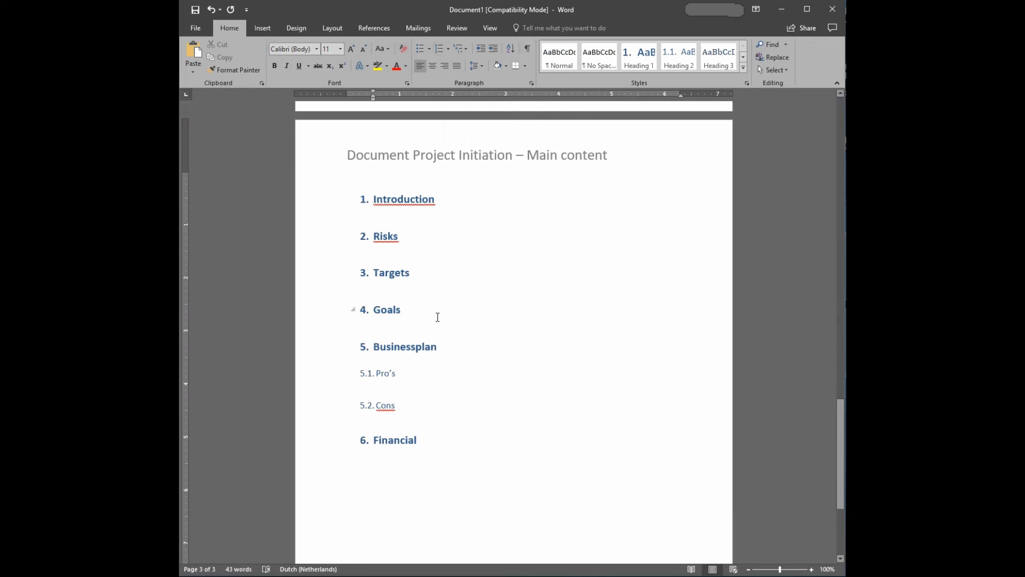
Update the entire table of contents on the content page, including headings and page numbers.
{"action": "scroll", "coordinate": [437, 316], "scroll_direction": "up", "scroll_amount": 15}
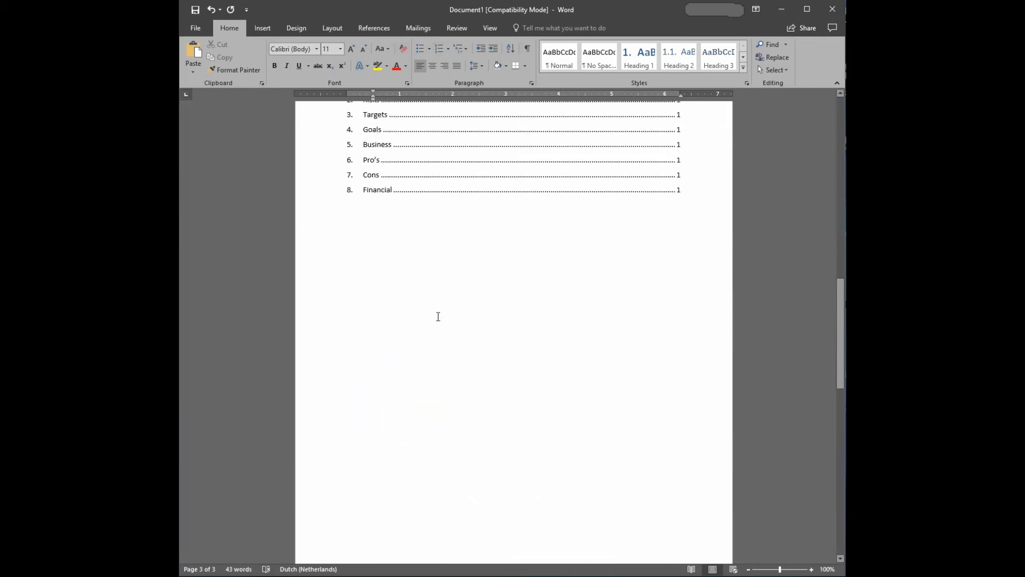
{"action": "scroll", "coordinate": [437, 316], "scroll_direction": "up", "scroll_amount": 2}
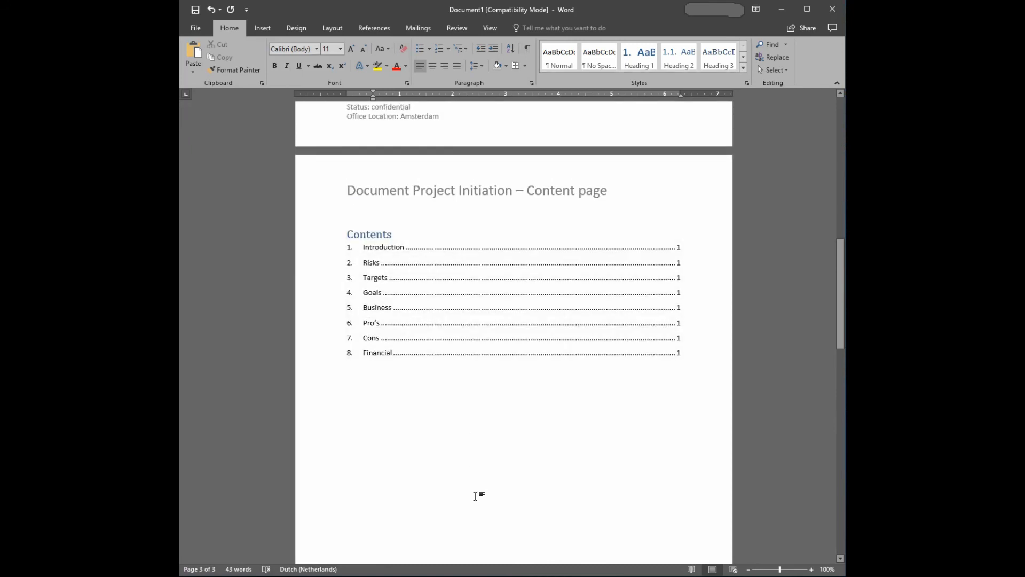
{"action": "right_click", "coordinate": [423, 266]}
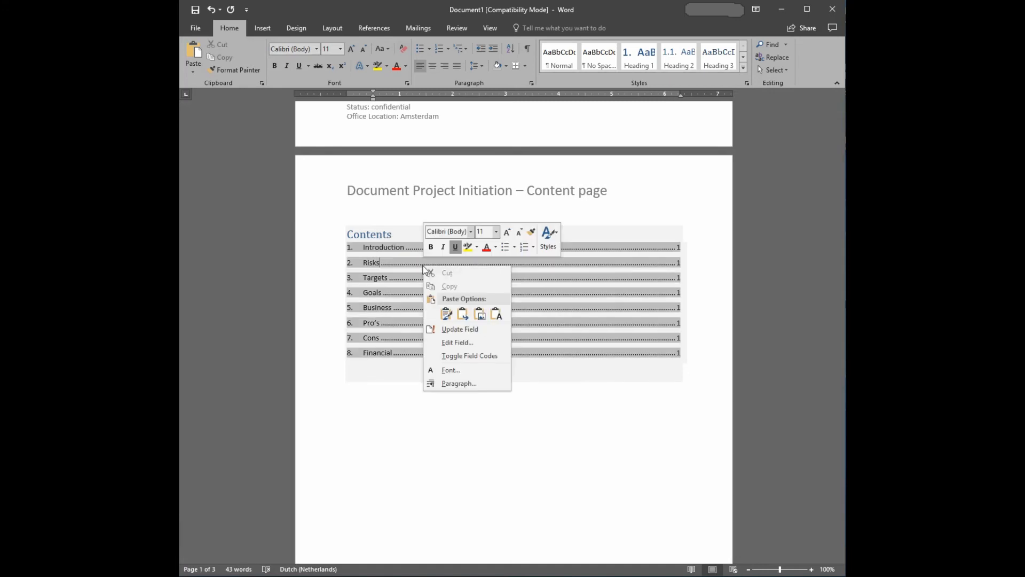
{"action": "left_click", "coordinate": [458, 331]}
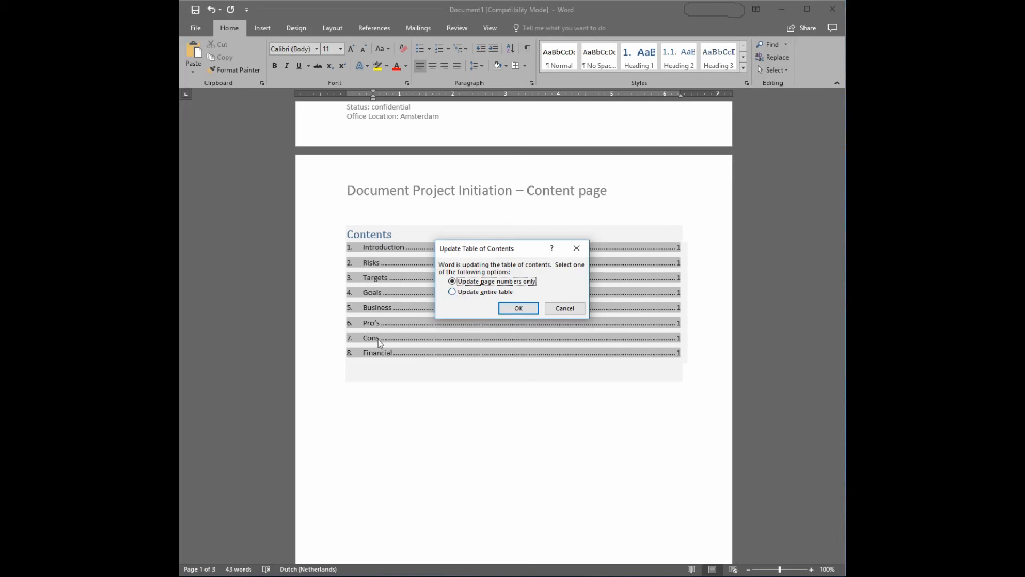
{"action": "left_click", "coordinate": [452, 292]}
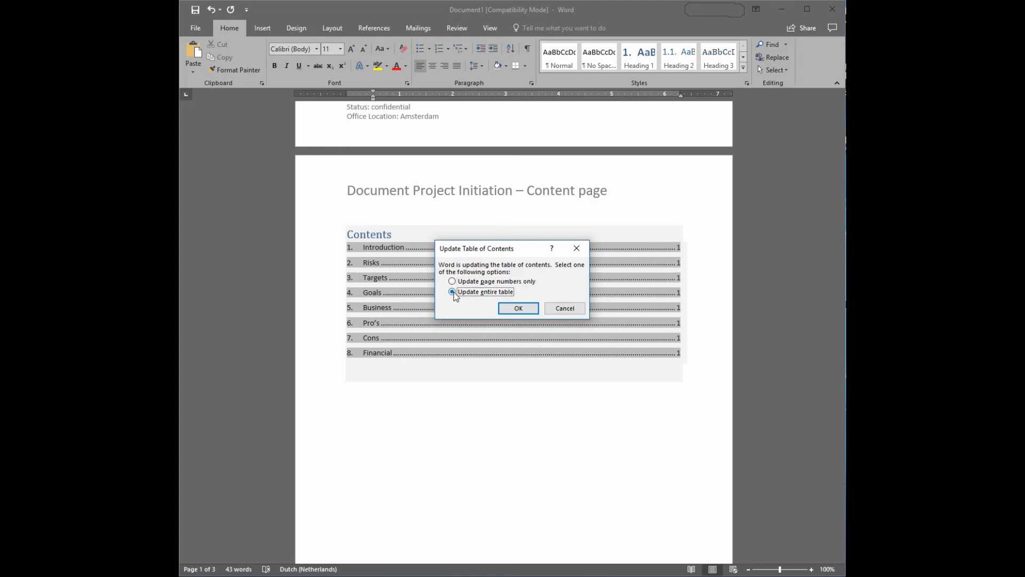
{"action": "left_click", "coordinate": [518, 308]}
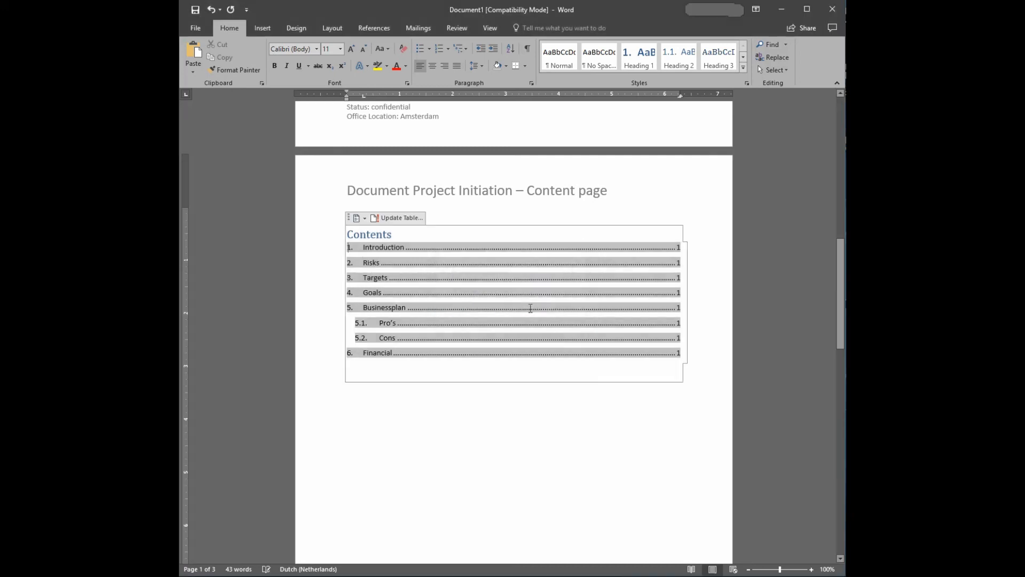
{"action": "left_click", "coordinate": [501, 420]}
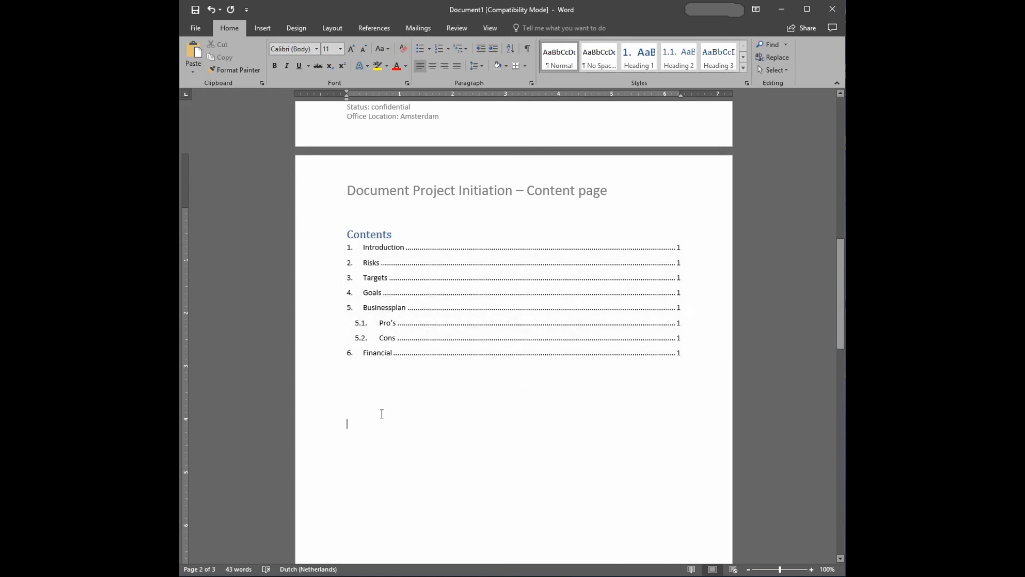
{"action": "scroll", "coordinate": [559, 412], "scroll_direction": "down", "scroll_amount": 10}
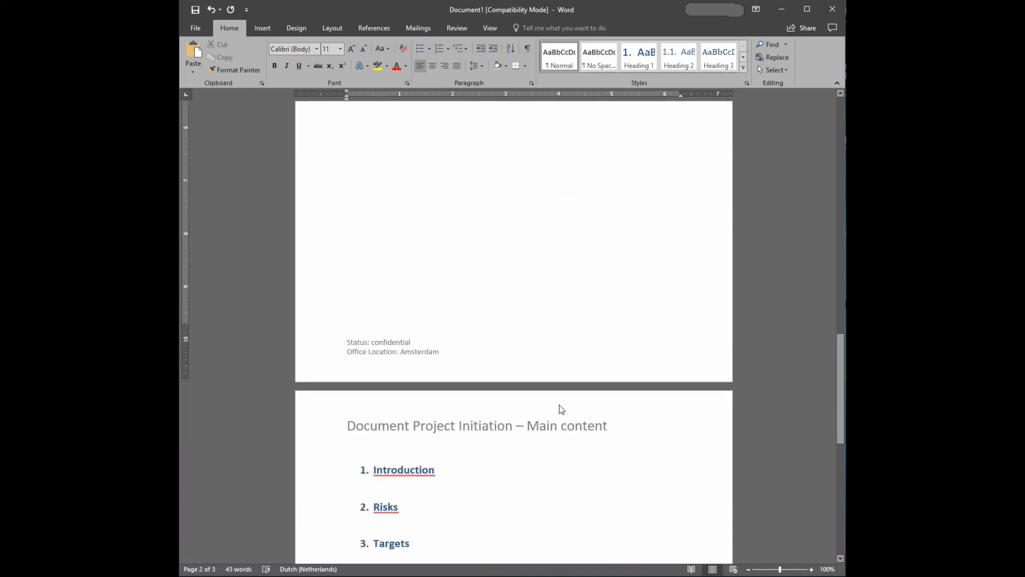
{"action": "scroll", "coordinate": [560, 409], "scroll_direction": "down", "scroll_amount": 10}
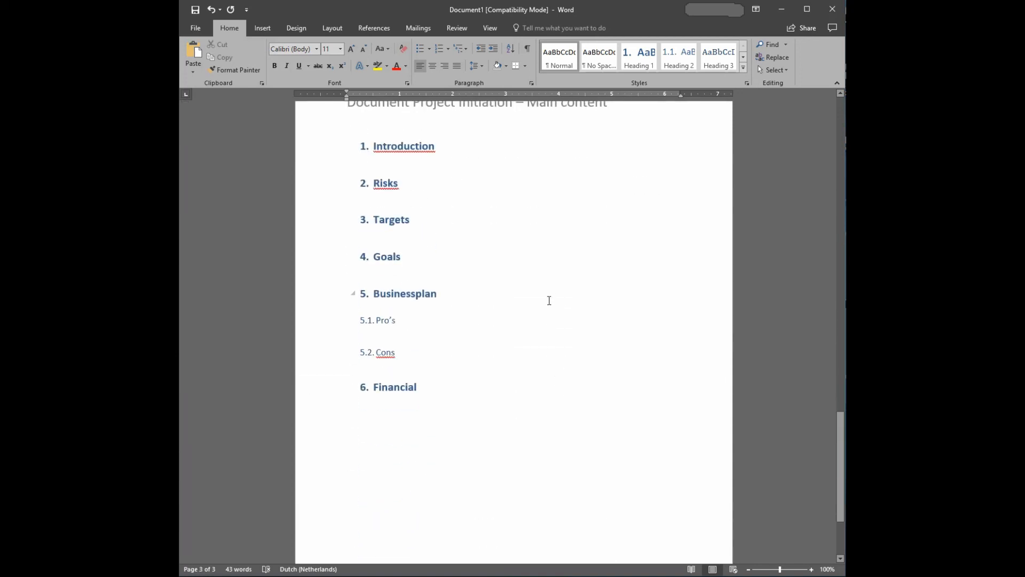